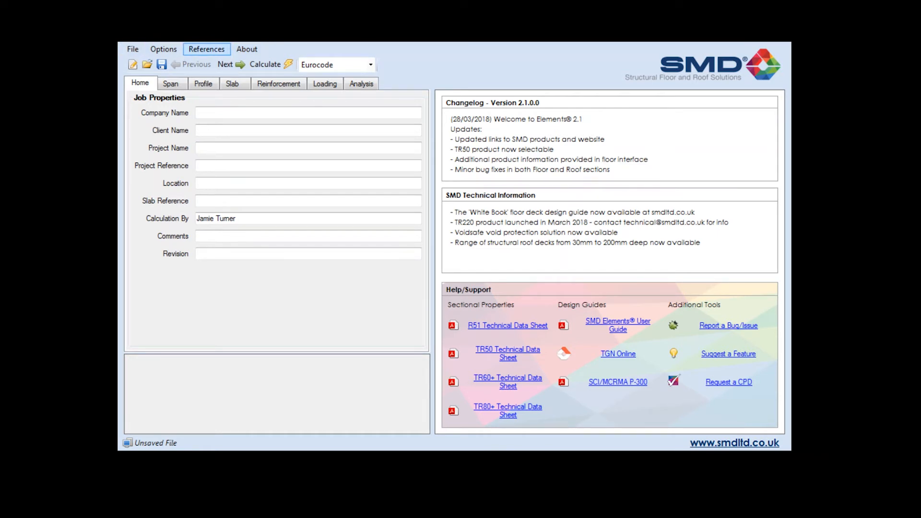
pyautogui.click(176, 50)
pyautogui.moveTo(207, 53)
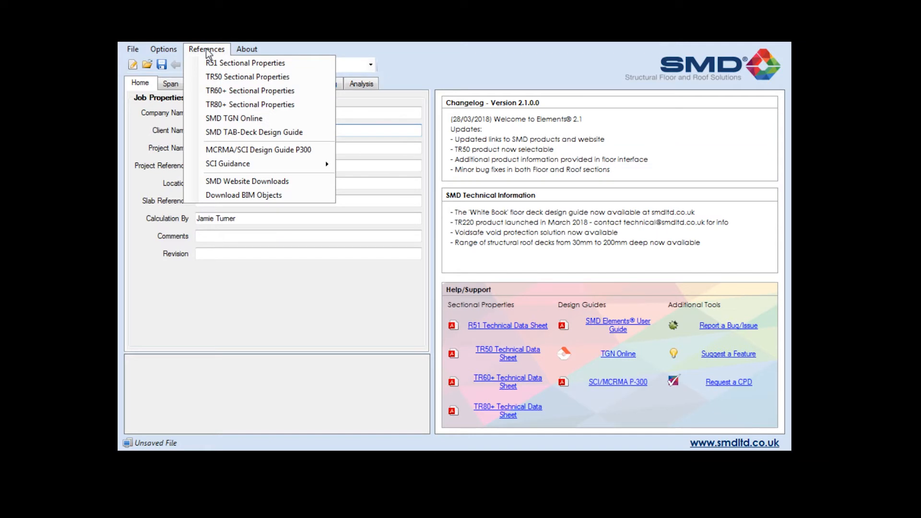
pyautogui.click(246, 50)
pyautogui.click(132, 49)
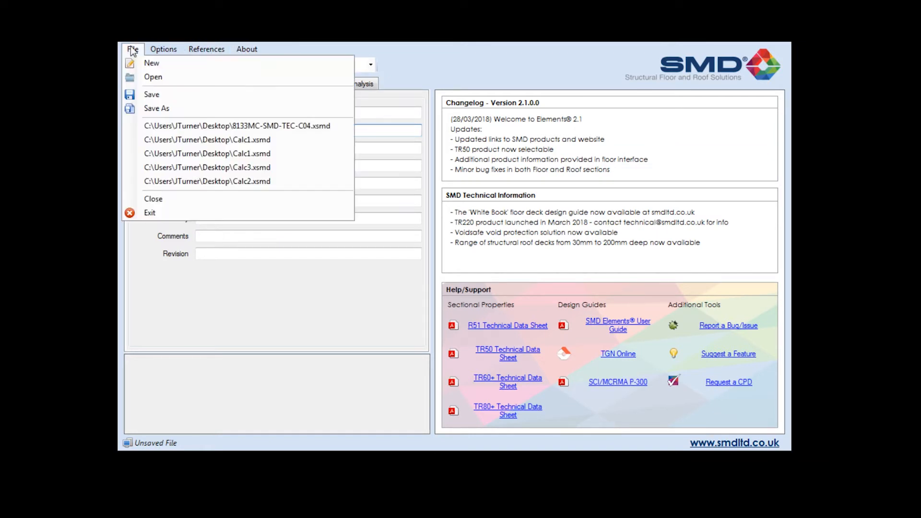
pyautogui.click(132, 49)
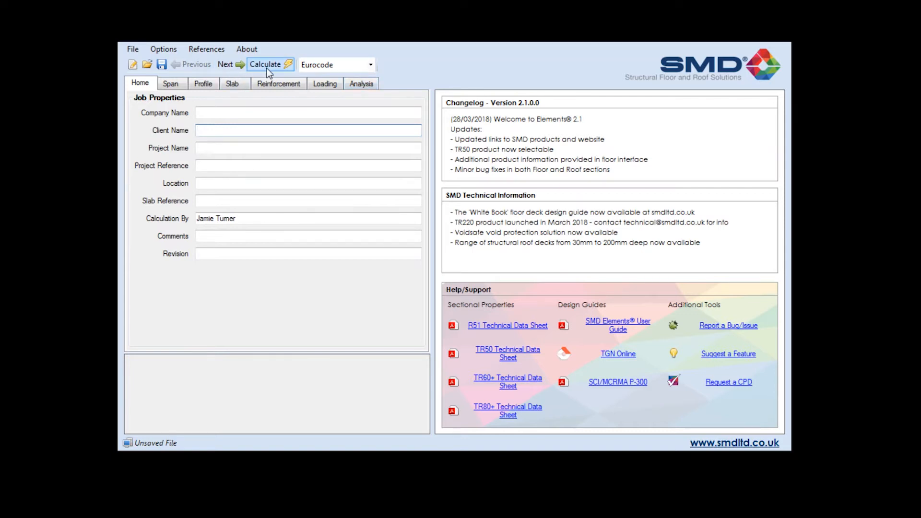
pyautogui.click(371, 65)
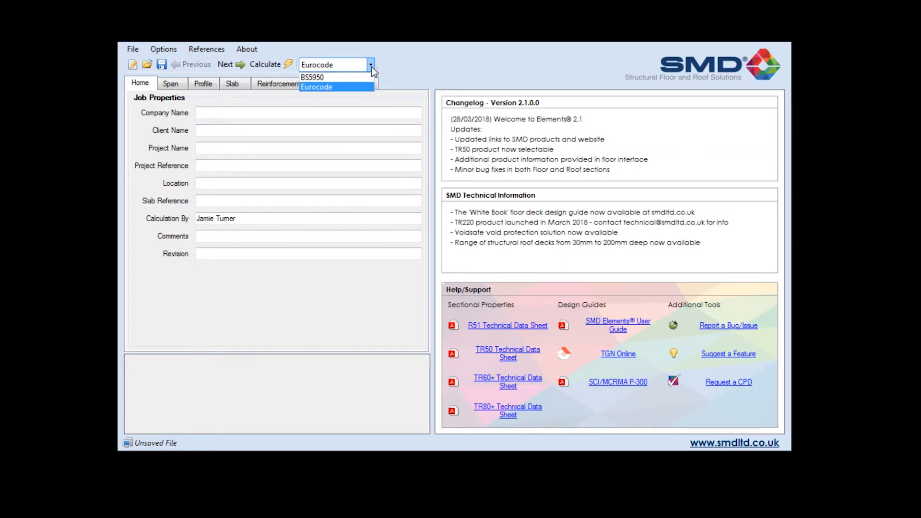
pyautogui.click(372, 65)
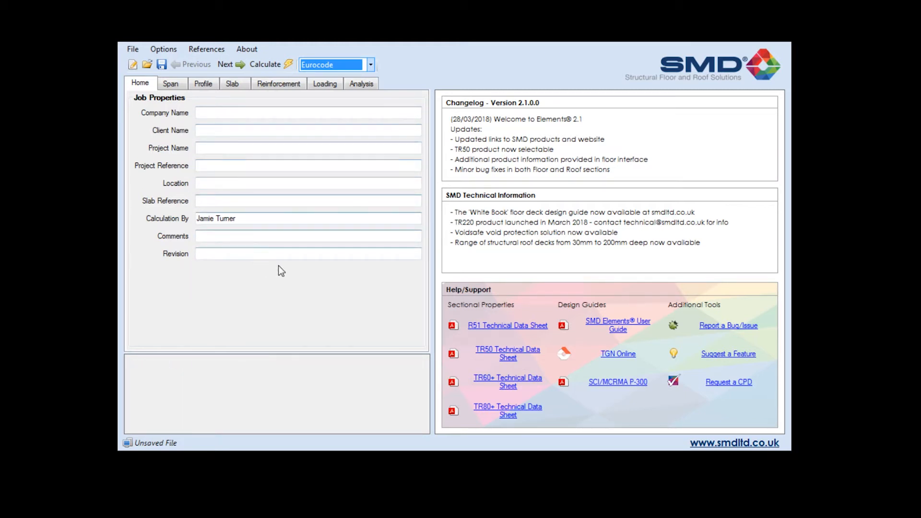
# - Fill in the job properties: company SMD, client A Client Ltd, project Some Building, reference 12345, location First Floor, slab reference 3.5m double span
pyautogui.click(218, 114)
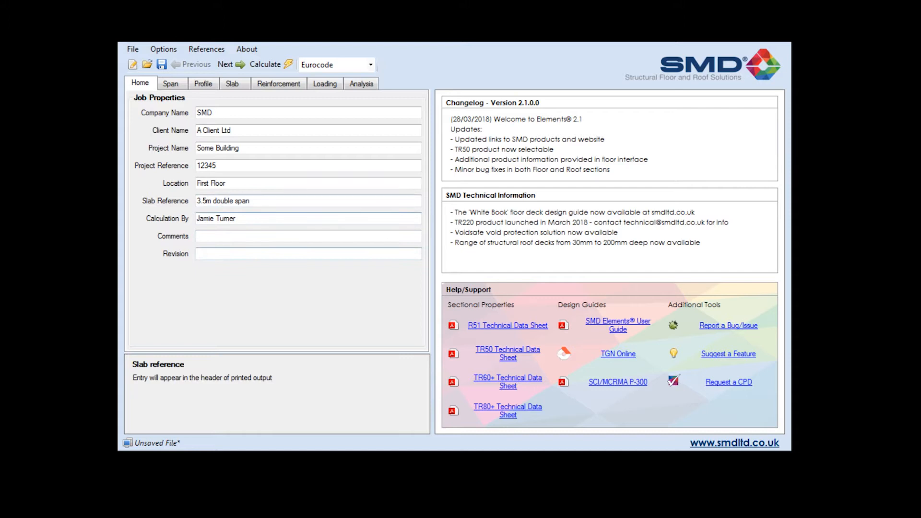
pyautogui.click(297, 185)
pyautogui.click(297, 164)
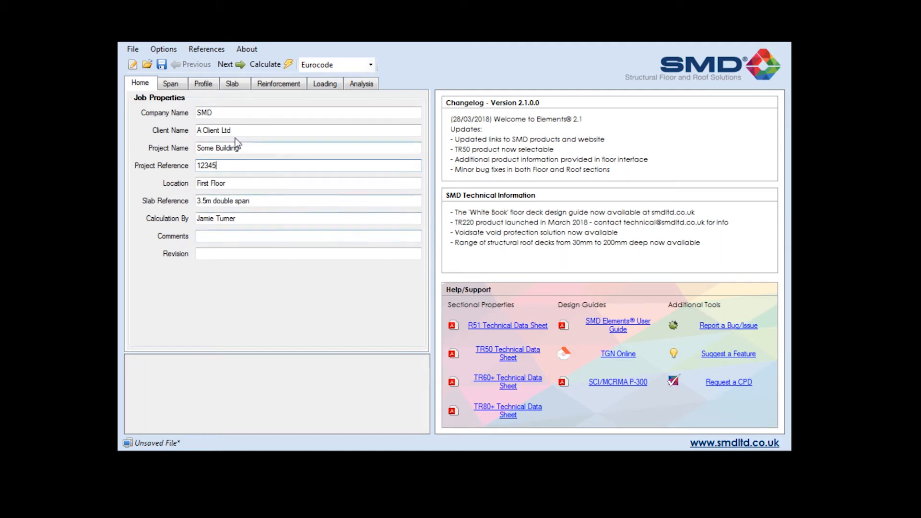
# - Switch the span type to Single in the span details and return it to Double
pyautogui.click(176, 84)
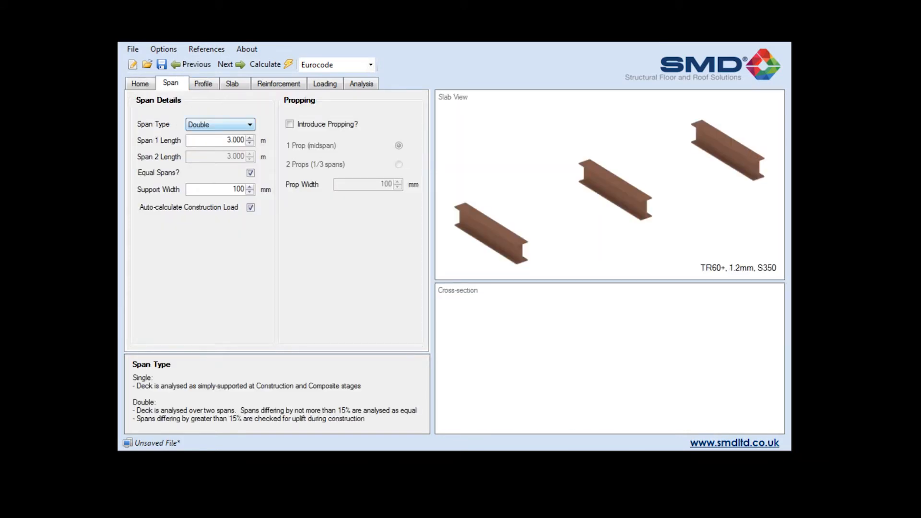
pyautogui.click(225, 125)
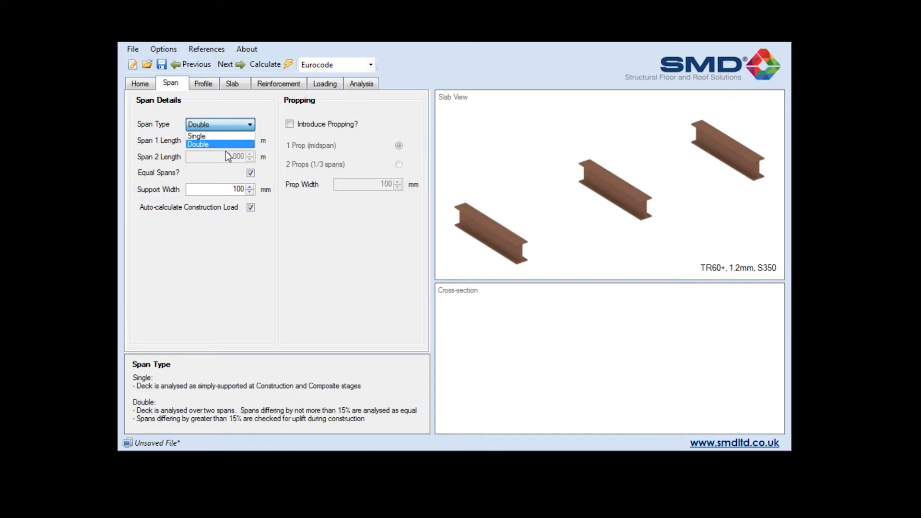
pyautogui.click(222, 136)
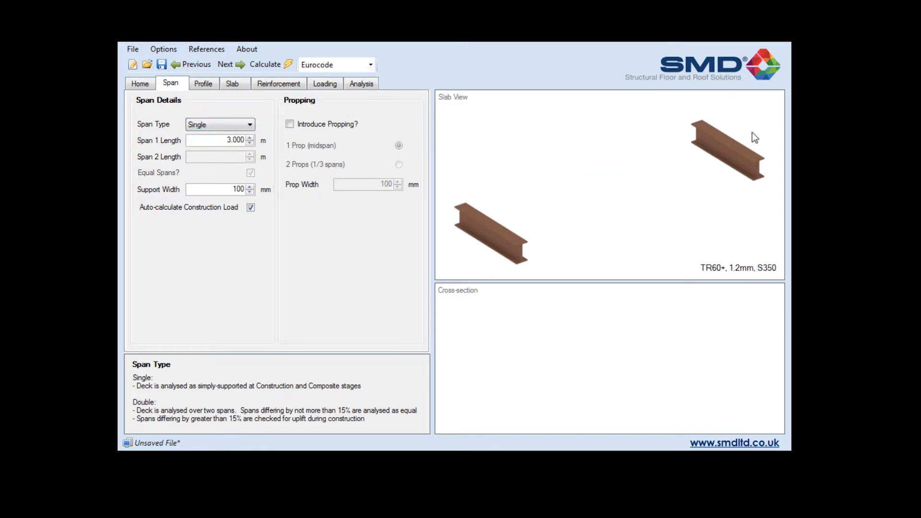
pyautogui.click(213, 126)
pyautogui.click(217, 144)
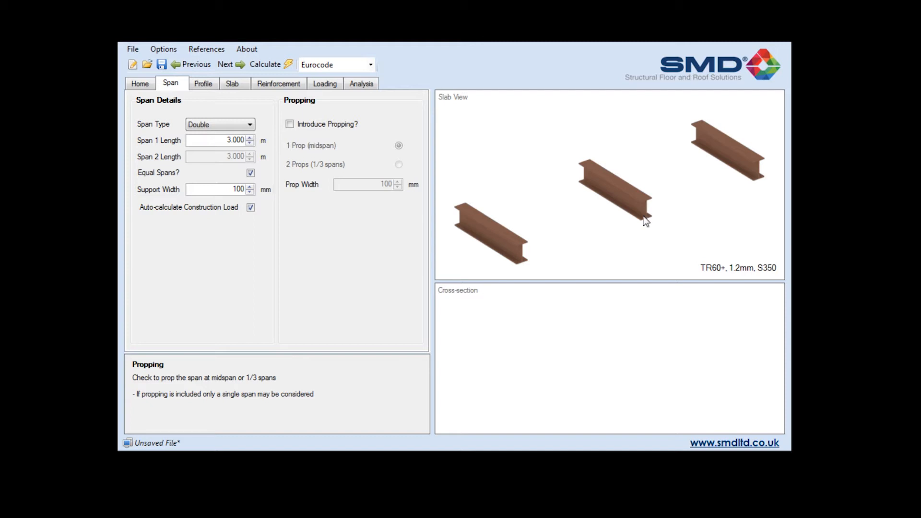
# - Try unequal spans with a span 2 length of 2.000 m, and restore equal spans
pyautogui.moveTo(220, 143); pyautogui.dragTo(250, 142)
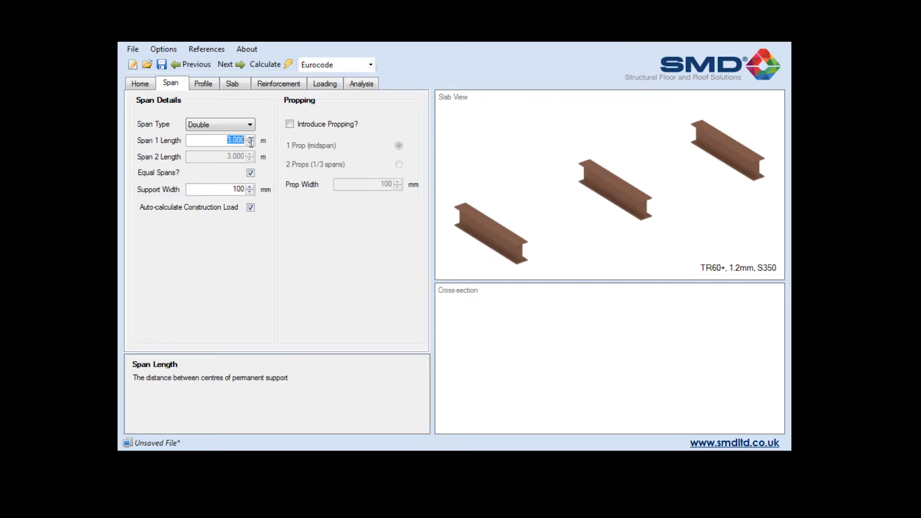
pyautogui.click(249, 174)
pyautogui.moveTo(227, 157); pyautogui.dragTo(279, 155)
pyautogui.write('2.000')
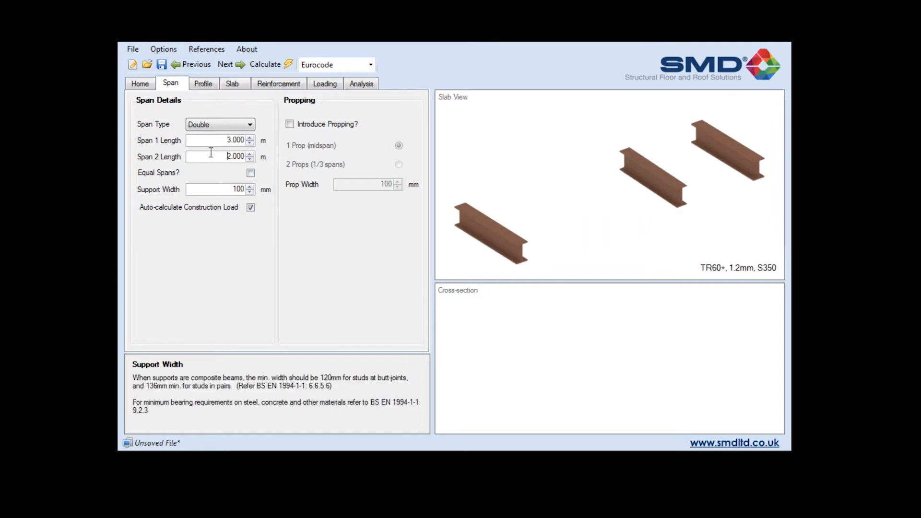
pyautogui.click(249, 173)
pyautogui.click(249, 173)
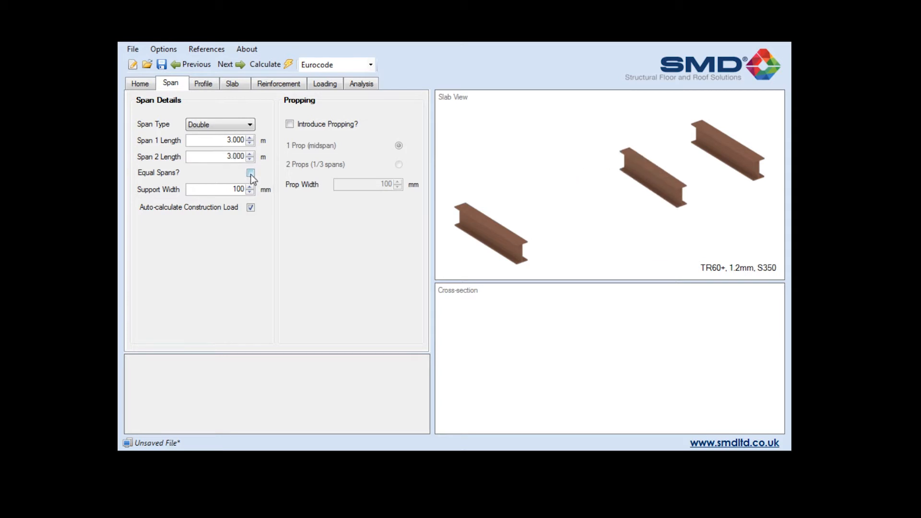
pyautogui.click(251, 173)
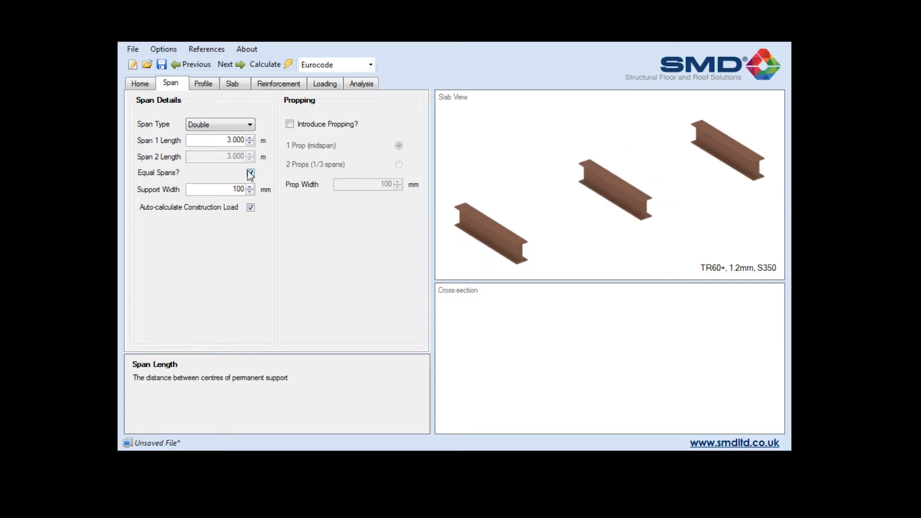
# - Set the span 1 length to 3.5 m and the support width to 150 mm
pyautogui.doubleClick(230, 141)
pyautogui.write('3.5')
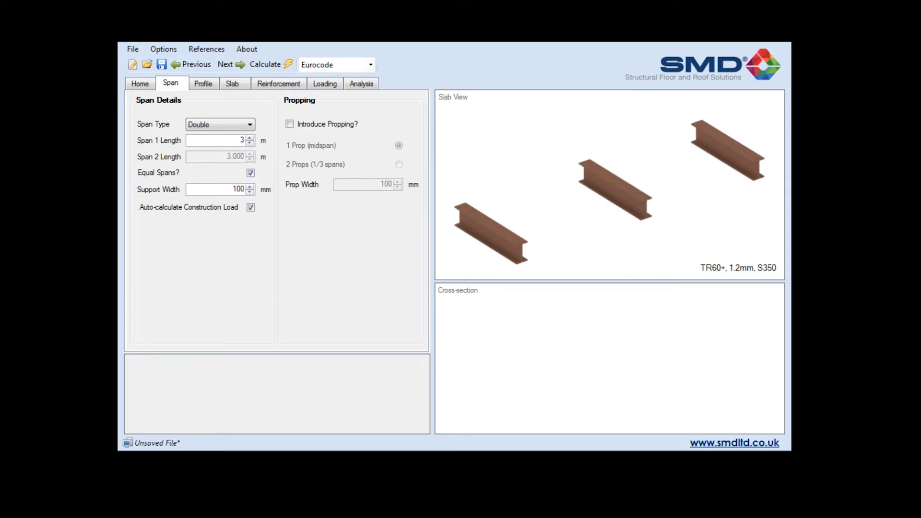
pyautogui.click(227, 191)
pyautogui.doubleClick(227, 191)
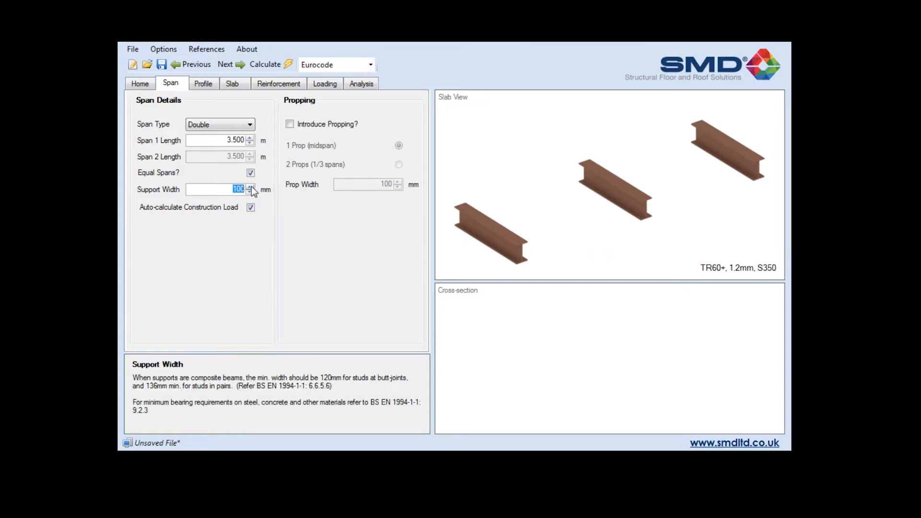
pyautogui.write('150')
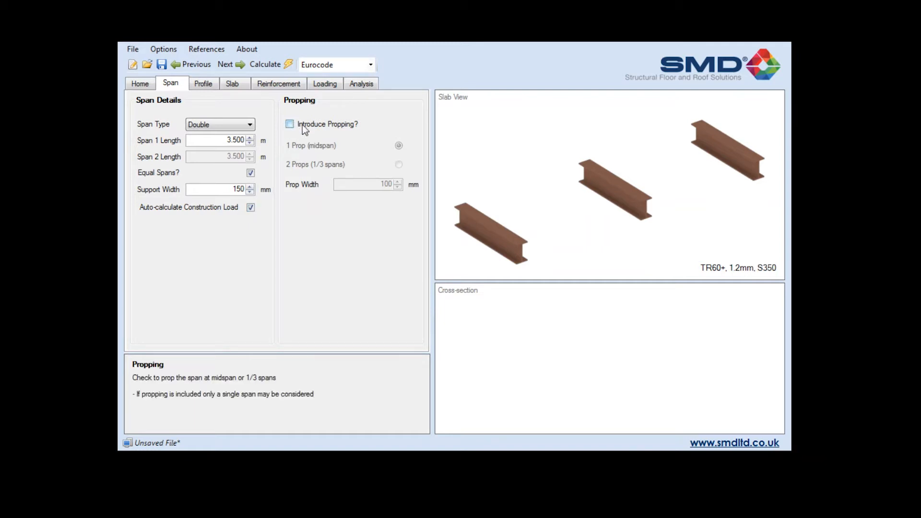
# - Try introducing one midspan prop, and restore the unpropped Double span type
pyautogui.click(289, 124)
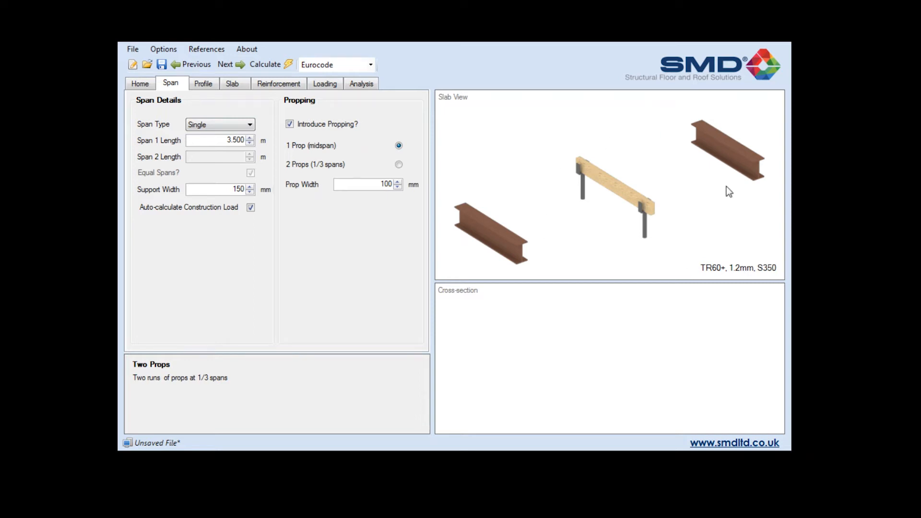
pyautogui.click(229, 125)
pyautogui.click(215, 145)
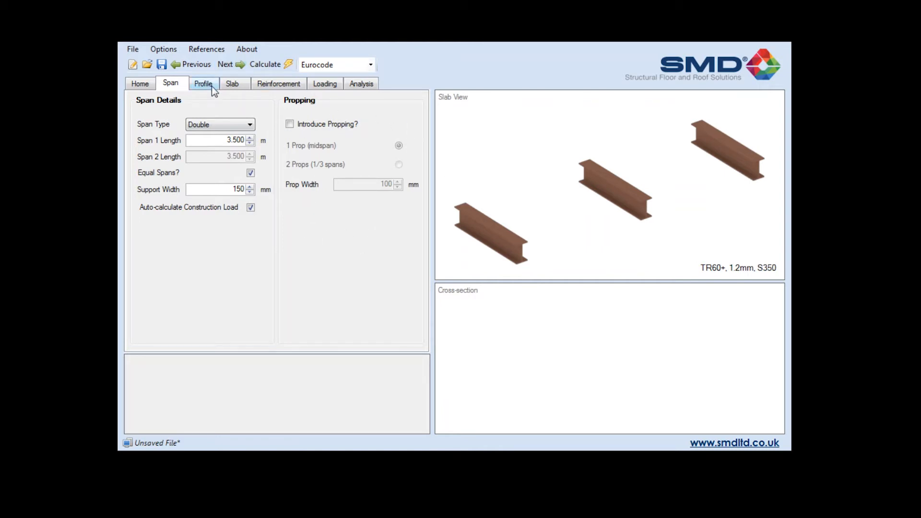
# - Compare the TR80+, TR50 and R51 deck types in the deck specification and reselect TR60+
pyautogui.click(235, 67)
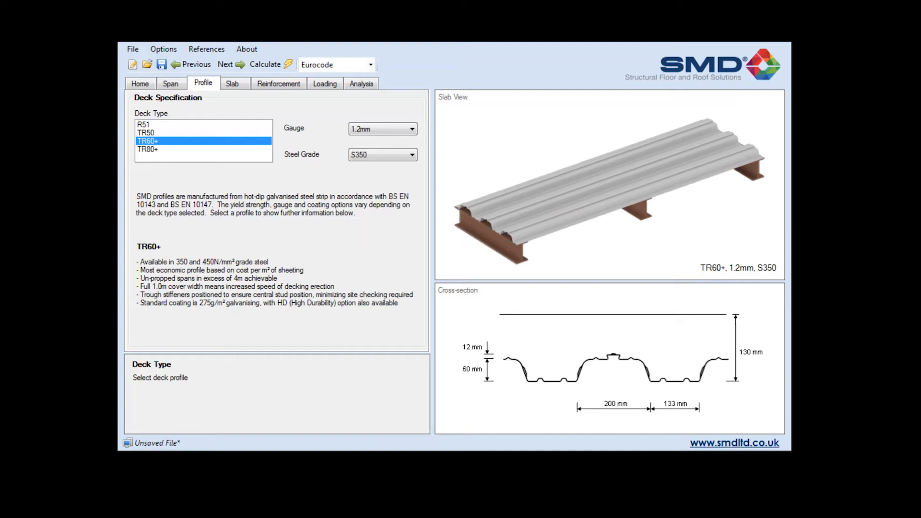
pyautogui.click(147, 149)
pyautogui.click(158, 133)
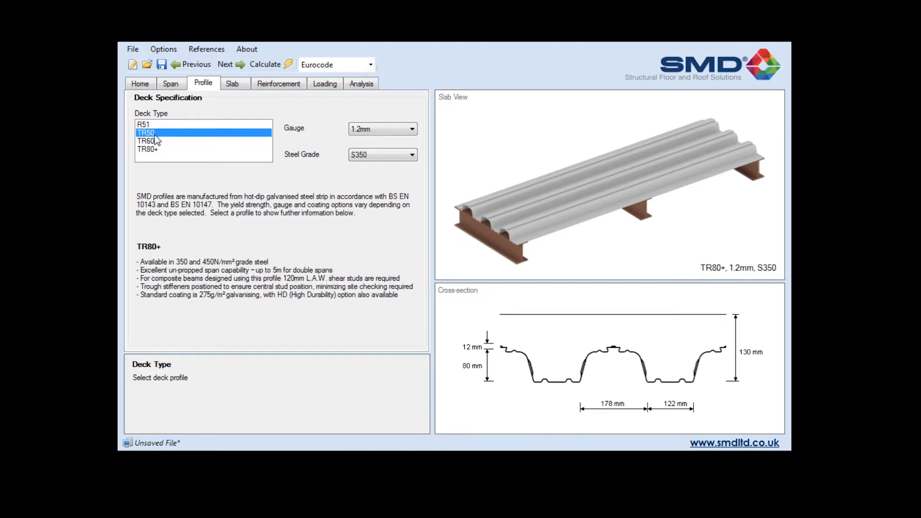
pyautogui.click(163, 126)
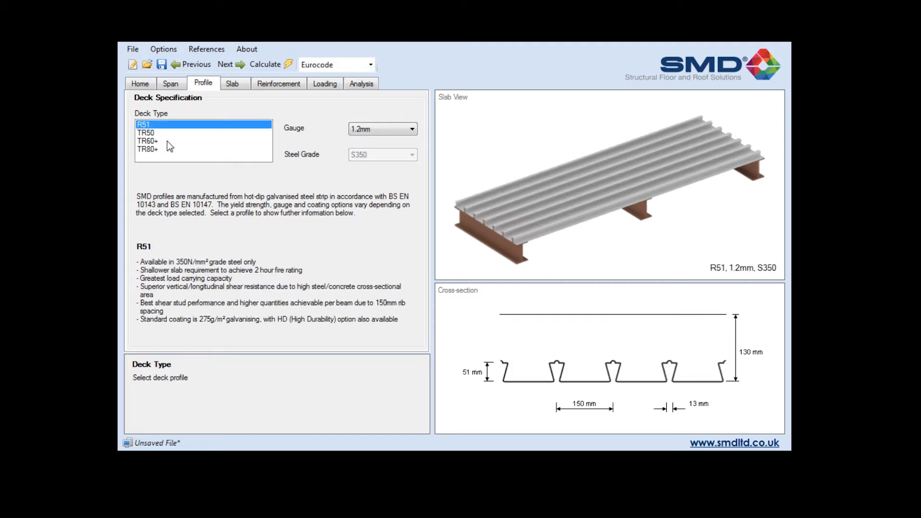
pyautogui.click(167, 141)
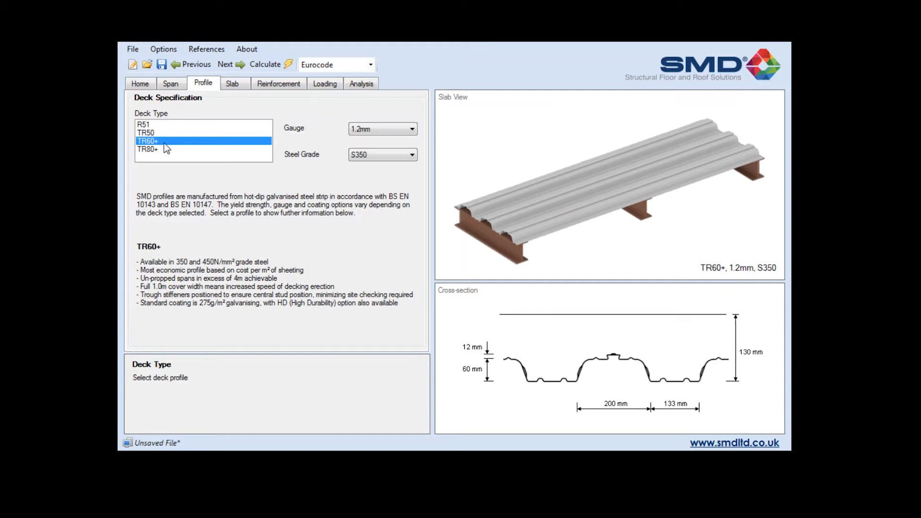
# - Choose the 1.2mm gauge and S350 steel grade for the TR60+ deck
pyautogui.click(370, 128)
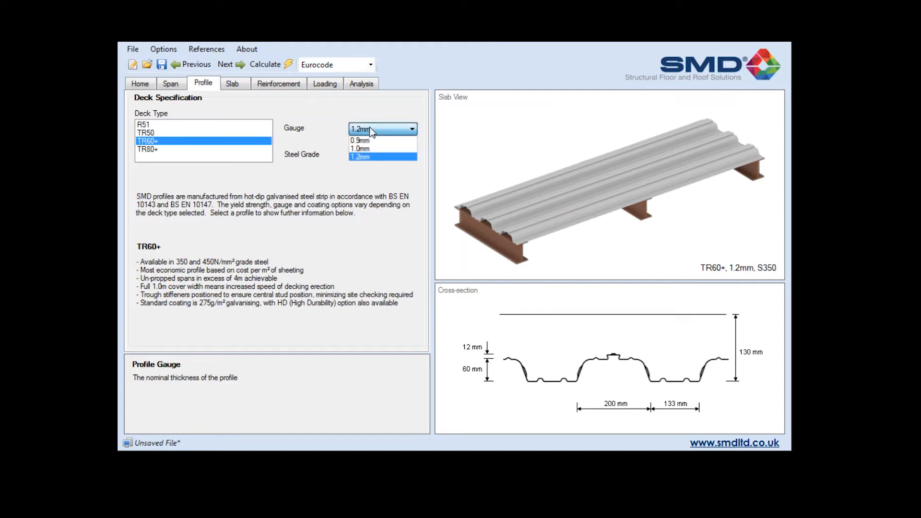
pyautogui.click(369, 156)
pyautogui.click(384, 155)
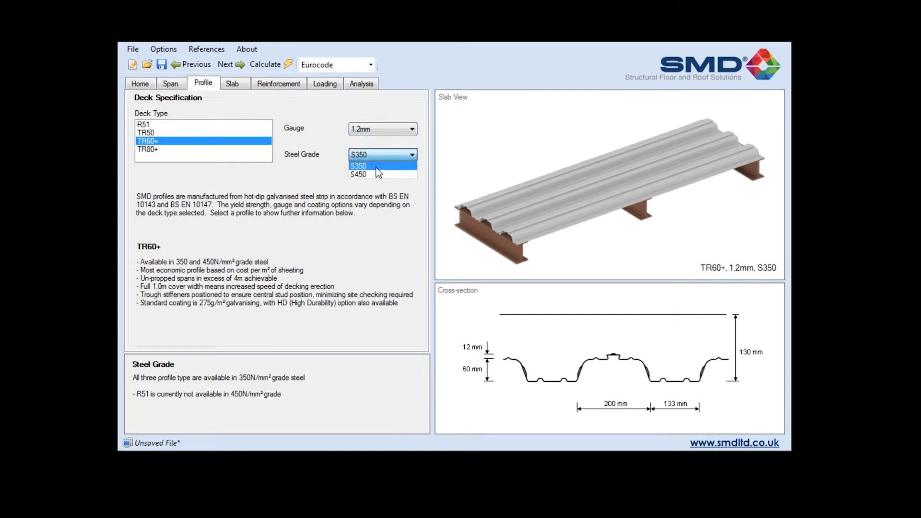
pyautogui.click(376, 166)
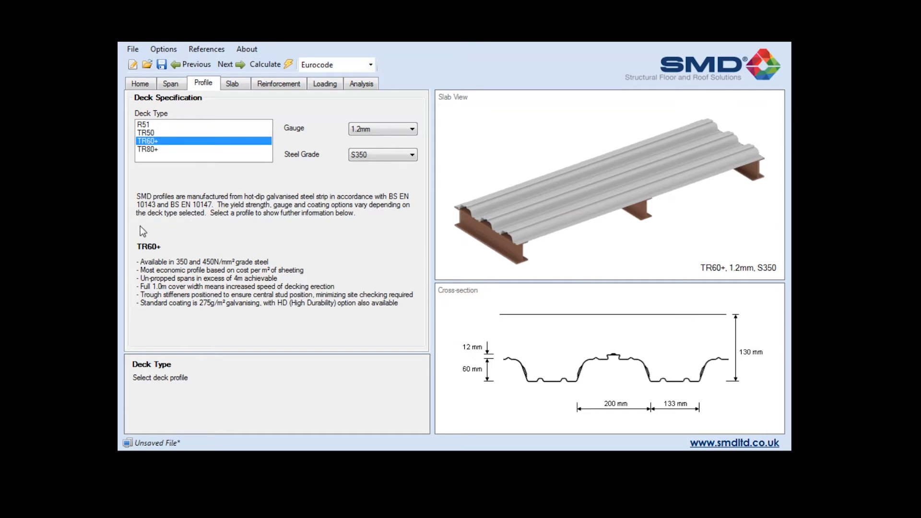
# - Set the slab depth to 150 mm in the slab design settings
pyautogui.click(243, 81)
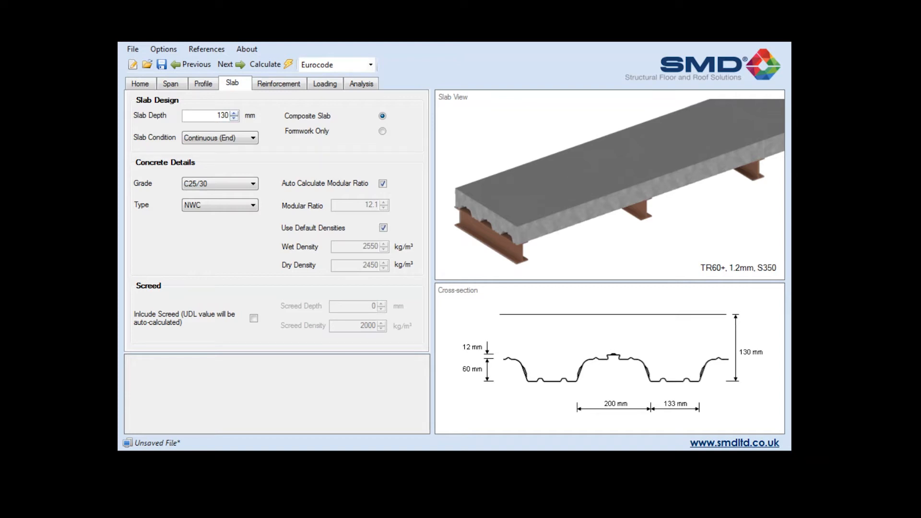
pyautogui.click(234, 113)
pyautogui.click(234, 113)
pyautogui.click(234, 118)
pyautogui.click(234, 118)
pyautogui.click(234, 118)
pyautogui.write('150')
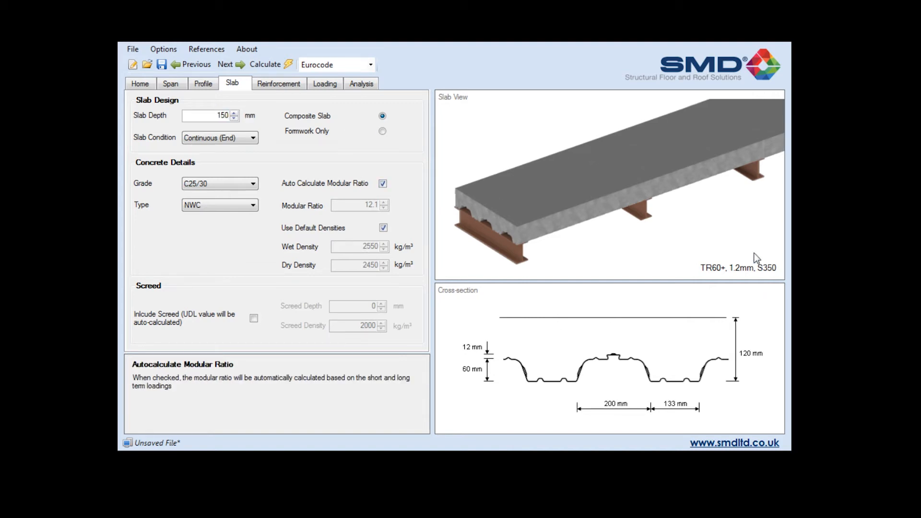
pyautogui.click(230, 138)
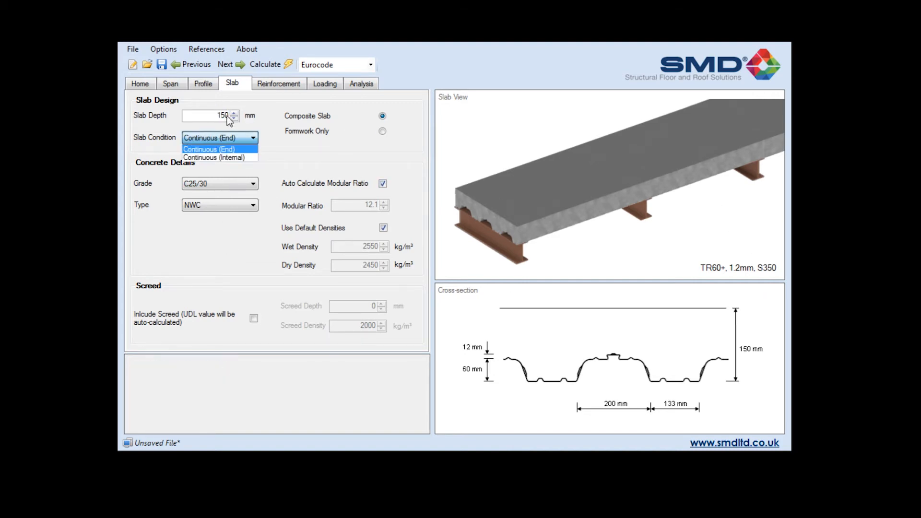
pyautogui.click(240, 119)
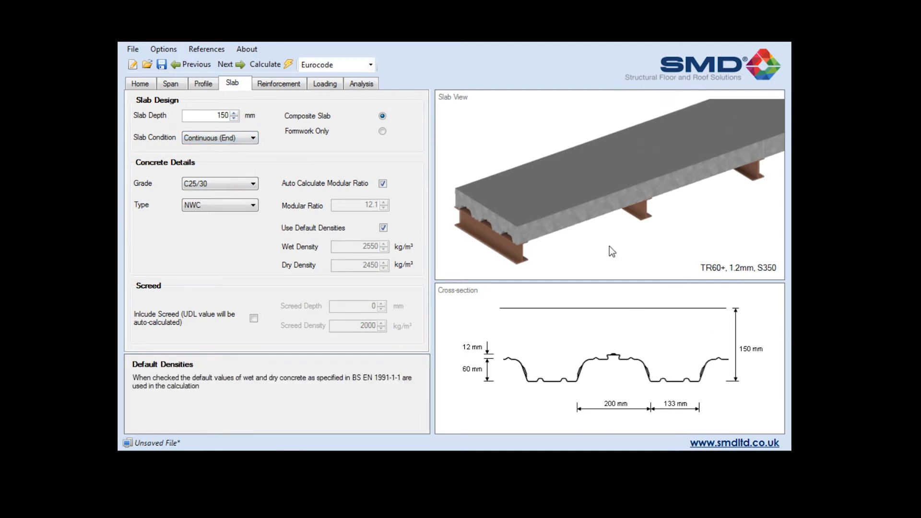
# - Try the Continuous (Internal) slab condition for the composite slab, and restore Continuous (End)
pyautogui.click(382, 131)
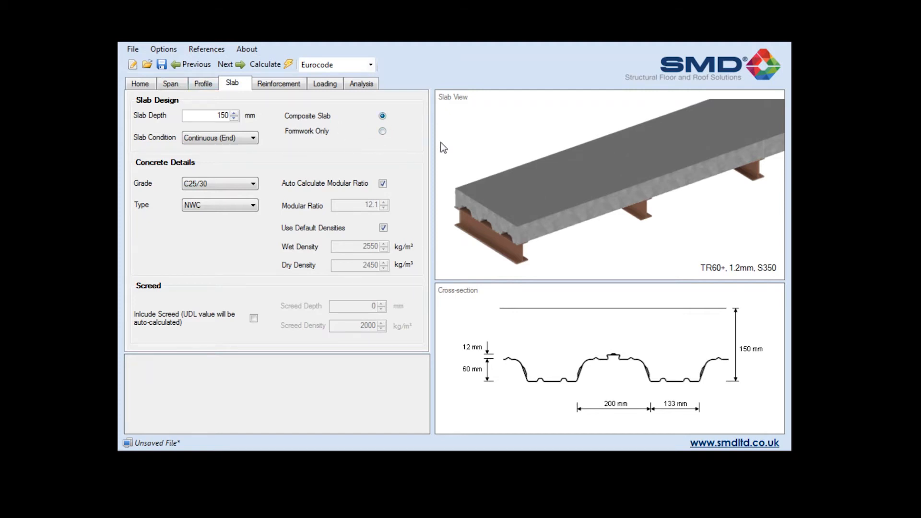
pyautogui.click(248, 140)
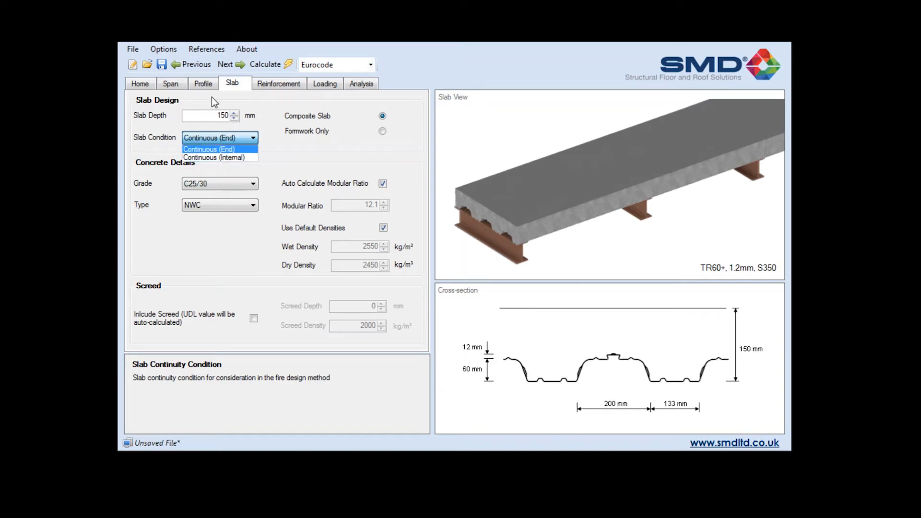
pyautogui.click(227, 138)
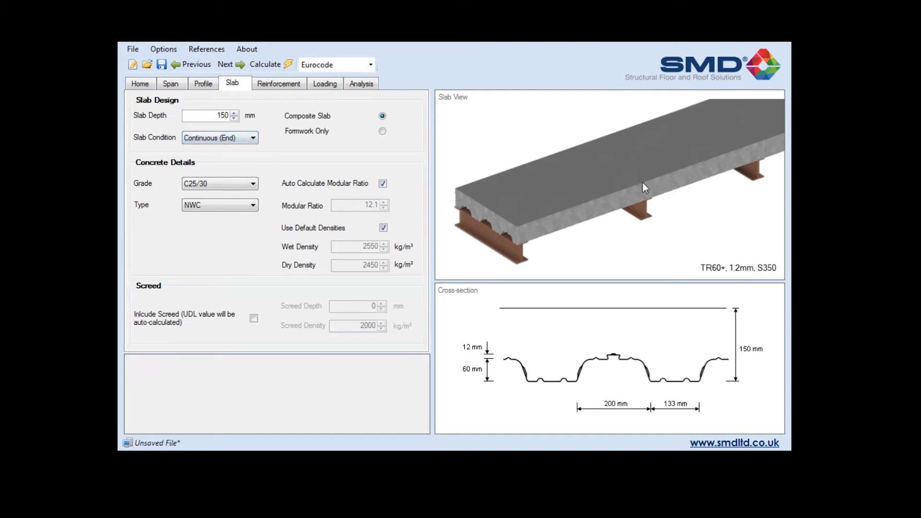
pyautogui.click(248, 138)
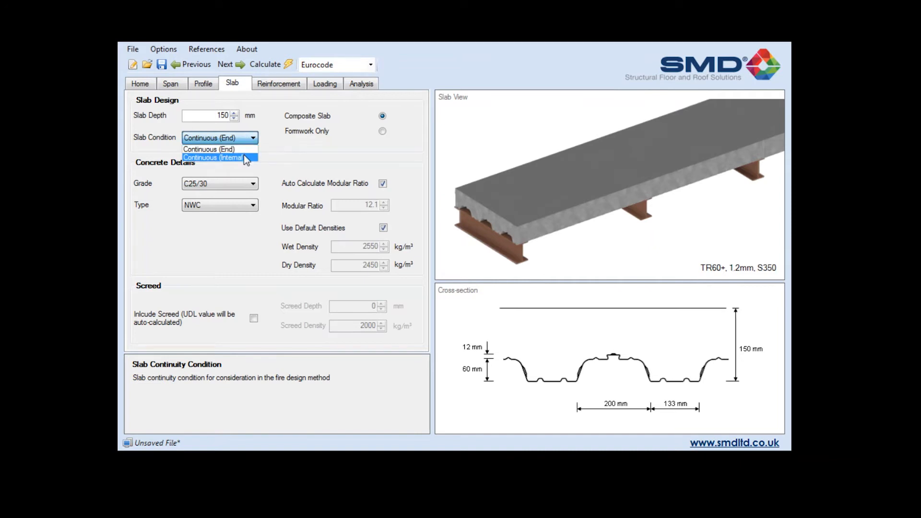
pyautogui.click(245, 156)
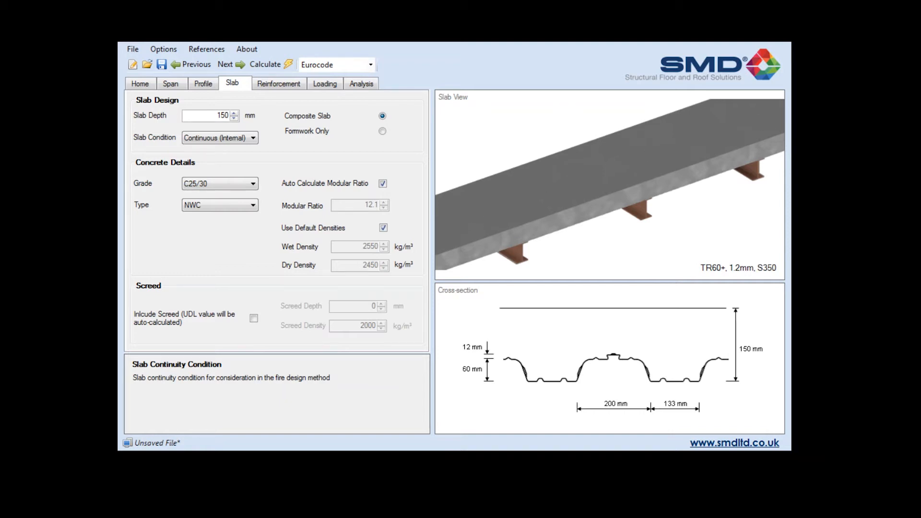
pyautogui.click(244, 138)
pyautogui.click(218, 150)
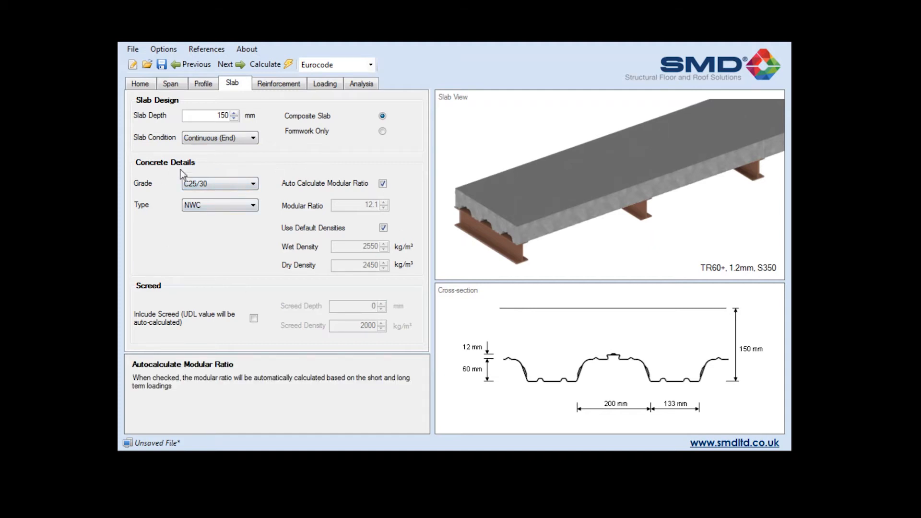
# - Set the concrete grade to C30/37, keeping normal weight concrete (NWC) as the type
pyautogui.click(237, 190)
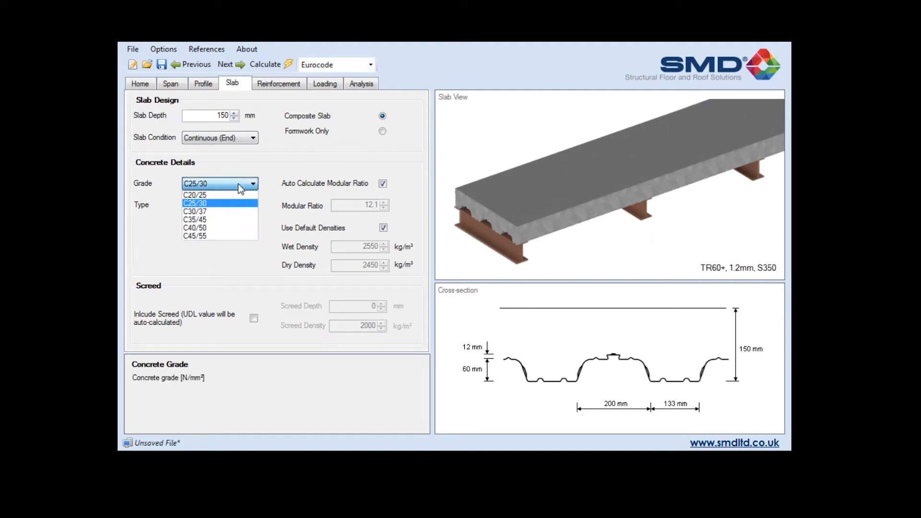
pyautogui.click(225, 214)
pyautogui.click(218, 203)
pyautogui.click(219, 216)
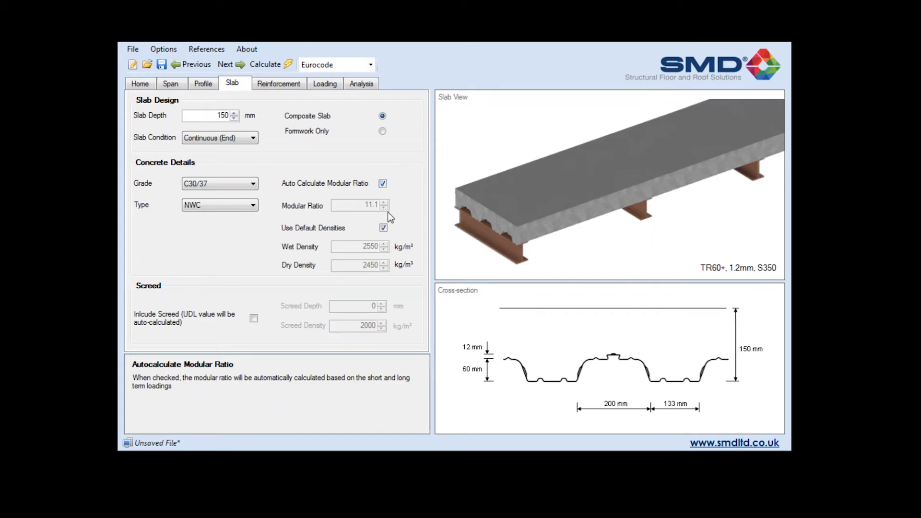
# - Try manual entry of the modular ratio and concrete densities, and restore the auto-calculated ratio and default densities
pyautogui.click(383, 184)
pyautogui.press('Tab')
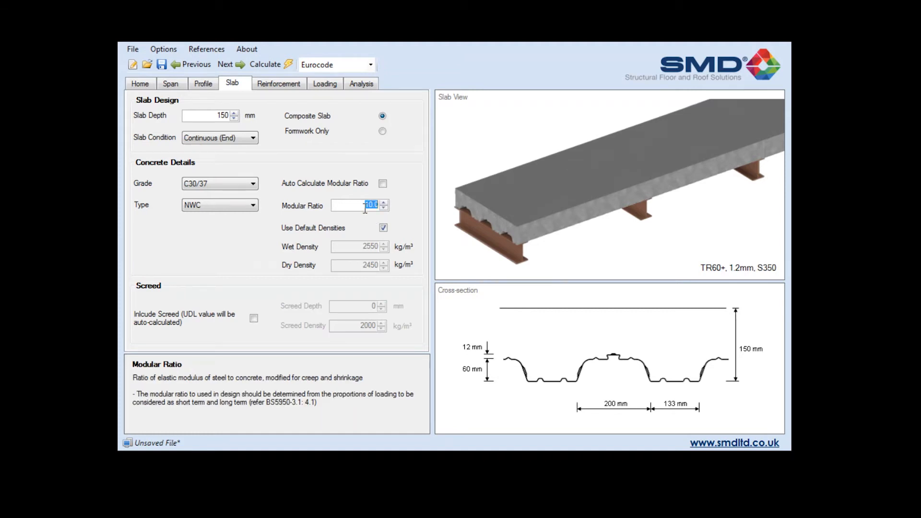
pyautogui.click(383, 183)
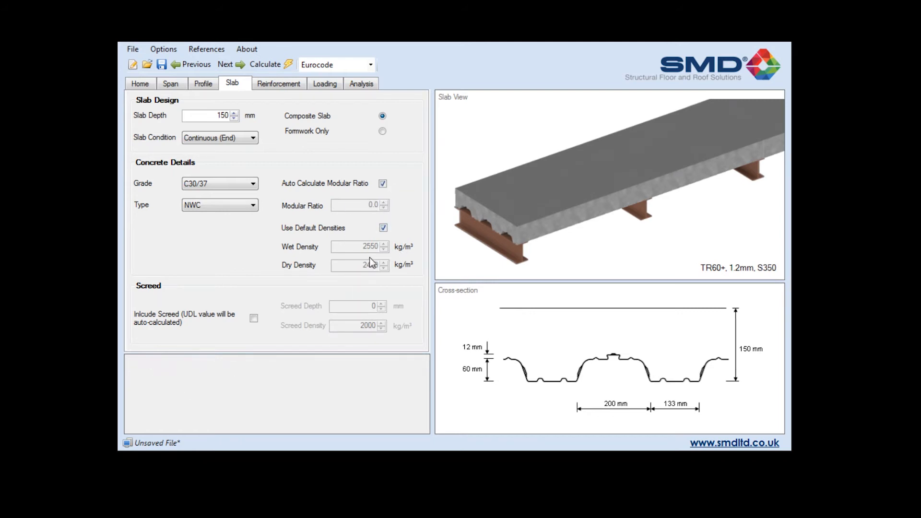
pyautogui.click(324, 85)
pyautogui.click(233, 84)
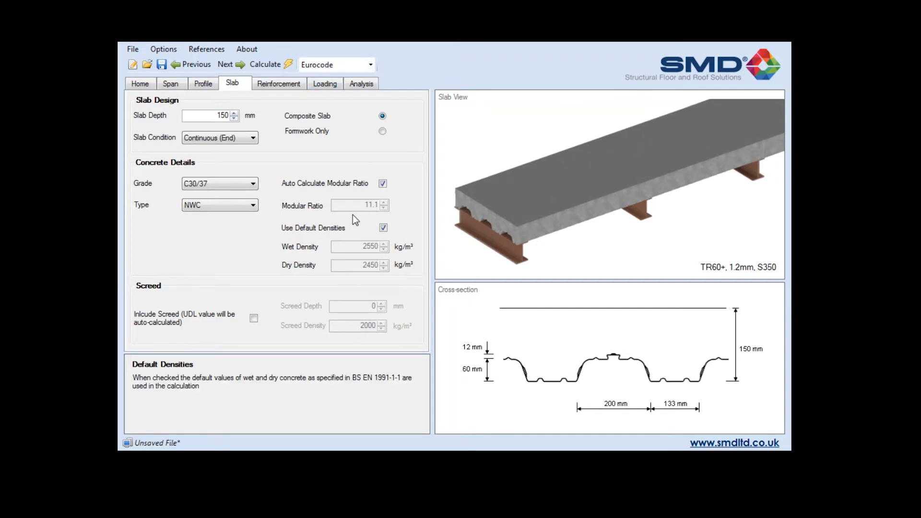
pyautogui.click(382, 228)
pyautogui.click(383, 228)
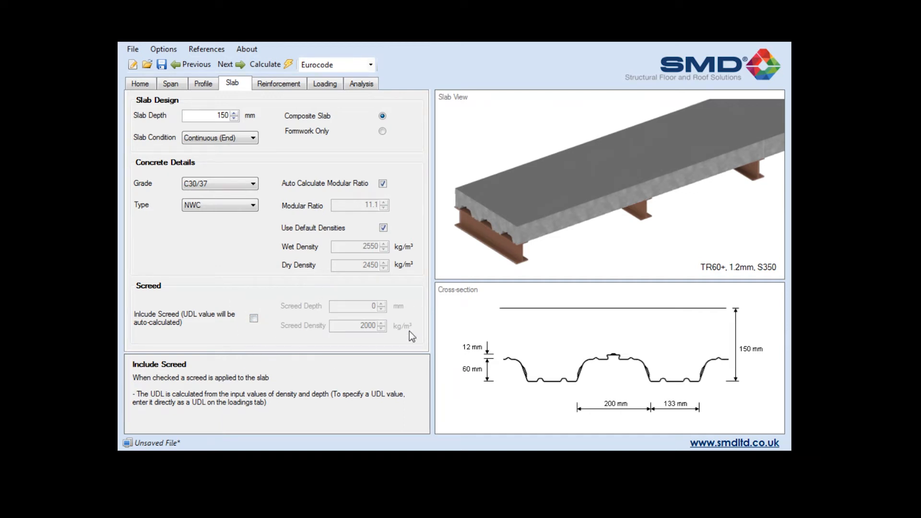
# - Include a screed on the slab with a depth of 50 mm and a density of 2000 kg/m³
pyautogui.click(254, 317)
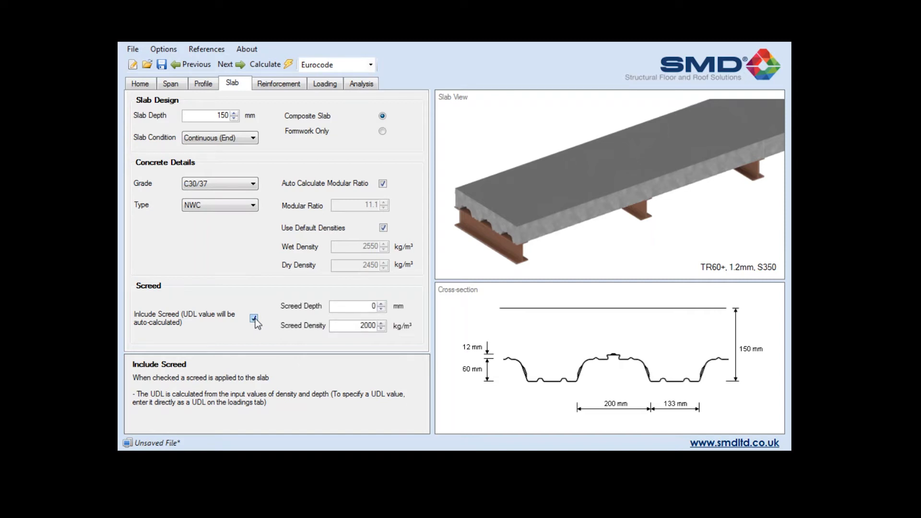
pyautogui.doubleClick(372, 306)
pyautogui.write('25')
pyautogui.press('BackSpace')
pyautogui.press('BackSpace')
pyautogui.write('50')
pyautogui.press('Tab')
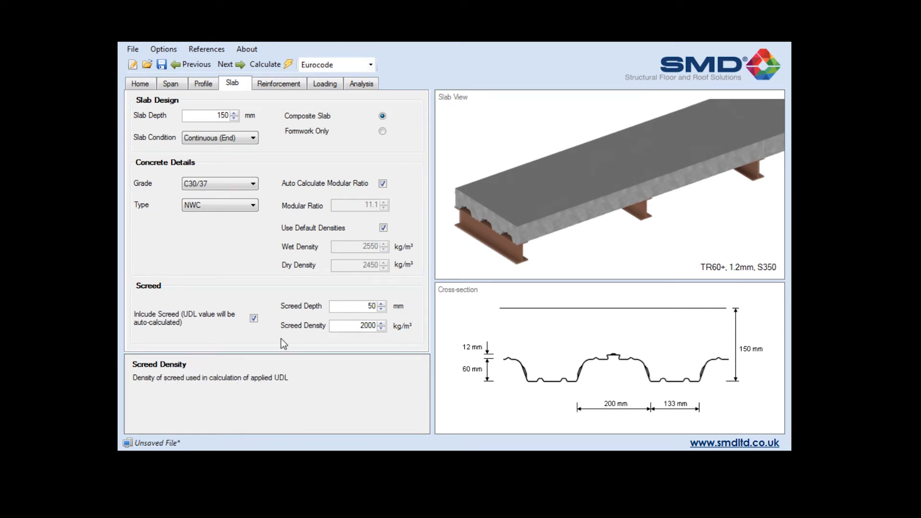
pyautogui.doubleClick(365, 326)
pyautogui.click(356, 308)
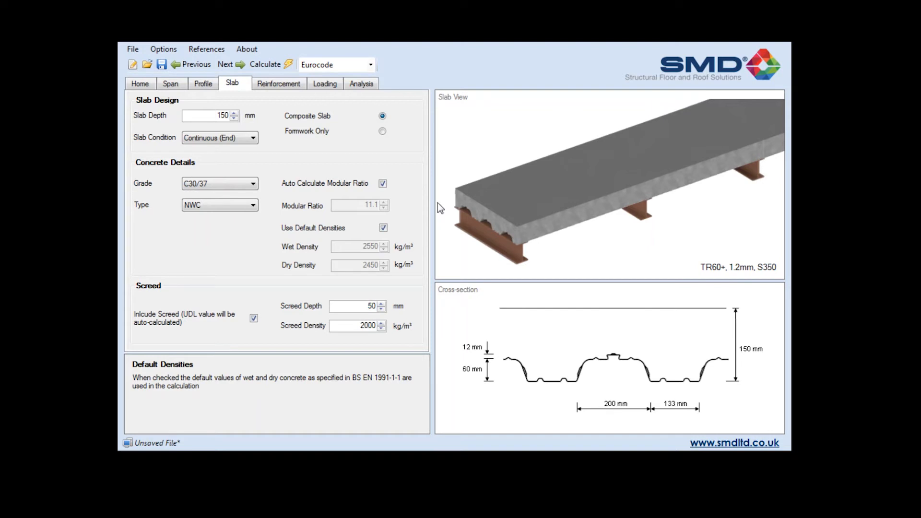
# - Specify a single layer of A142 mesh with 30 mm cover as the slab reinforcement, without automatic minimum mesh sizing
pyautogui.click(233, 65)
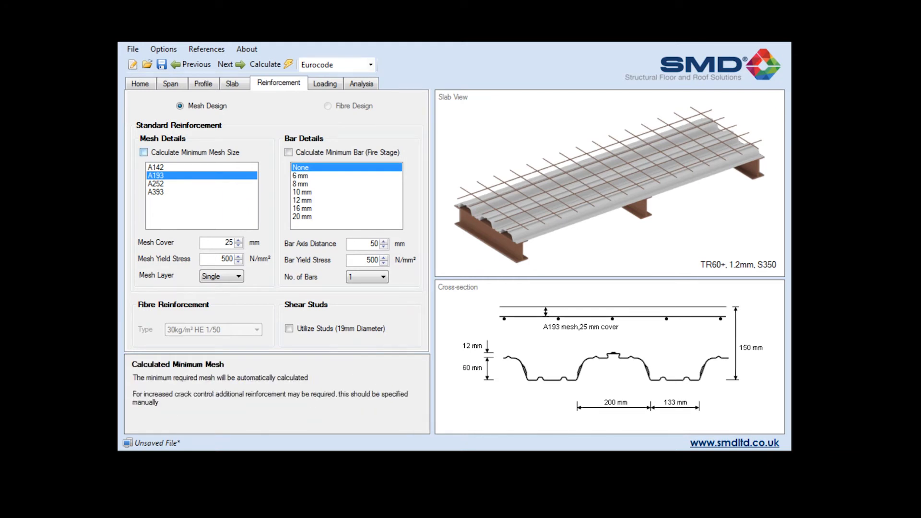
pyautogui.click(144, 152)
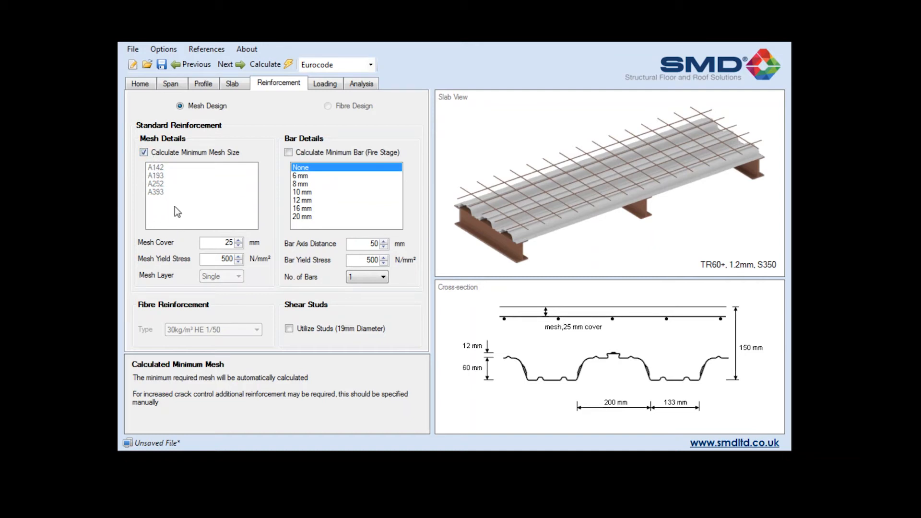
pyautogui.click(165, 153)
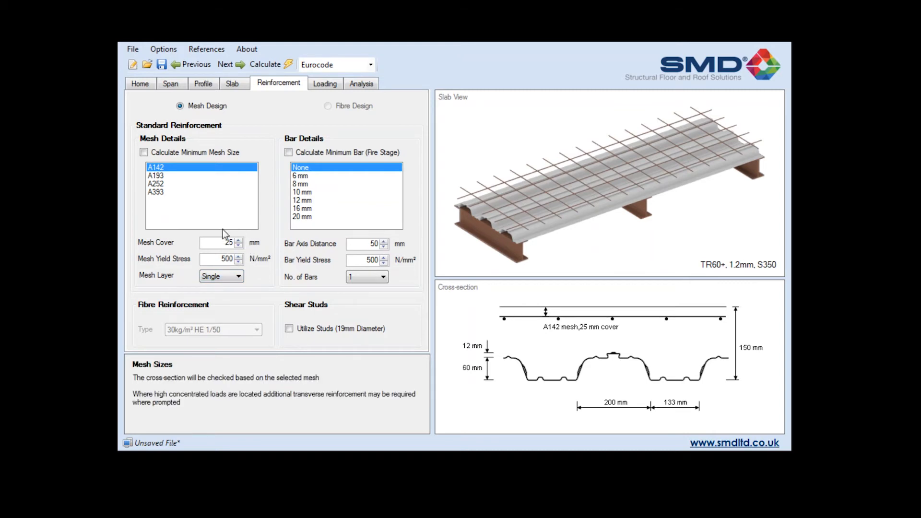
pyautogui.click(238, 240)
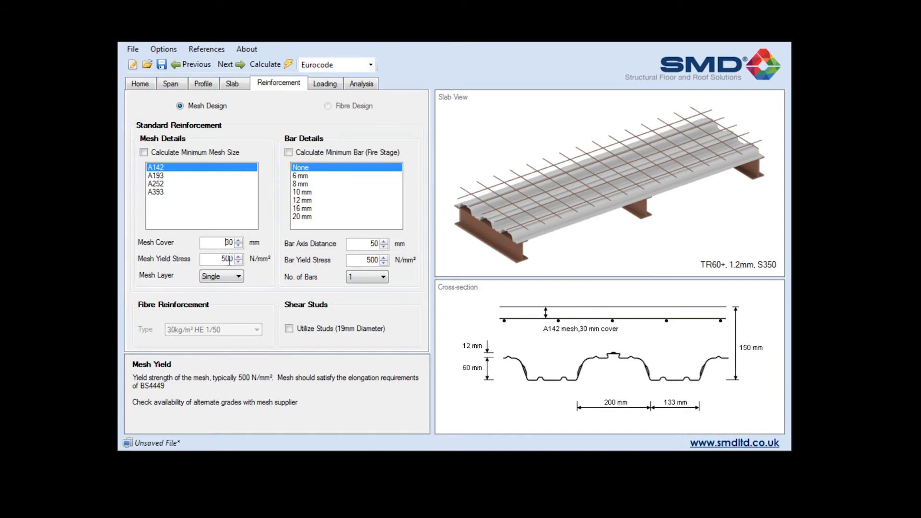
pyautogui.click(230, 279)
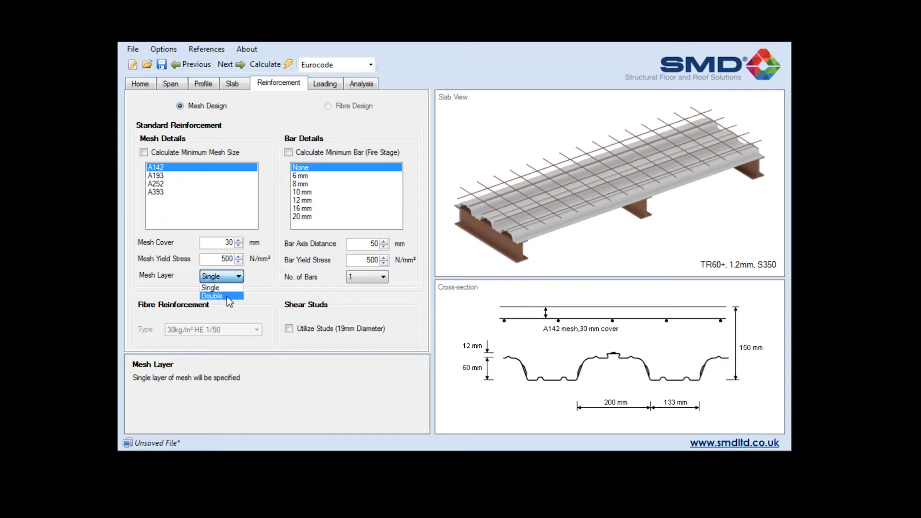
pyautogui.click(240, 275)
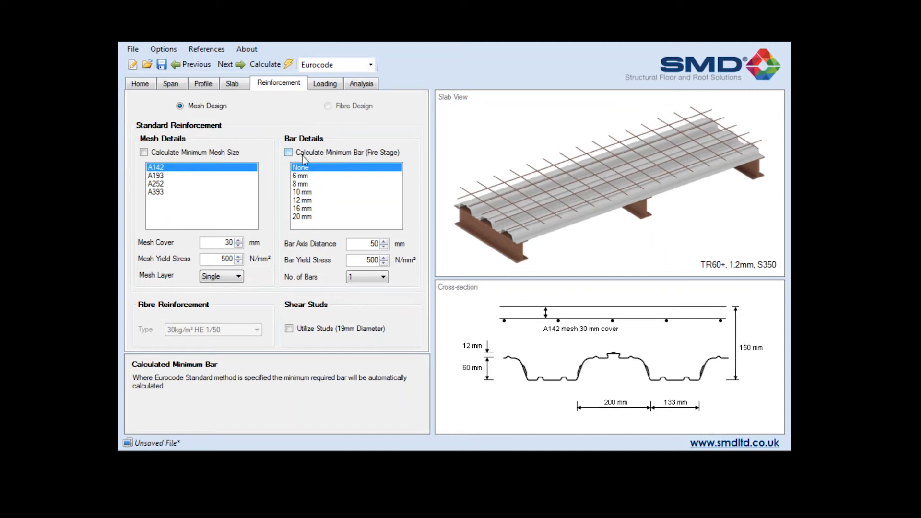
# - Try 10 mm bar reinforcement in the troughs, view the number-of-bars options, and restore the bar size to None
pyautogui.click(307, 193)
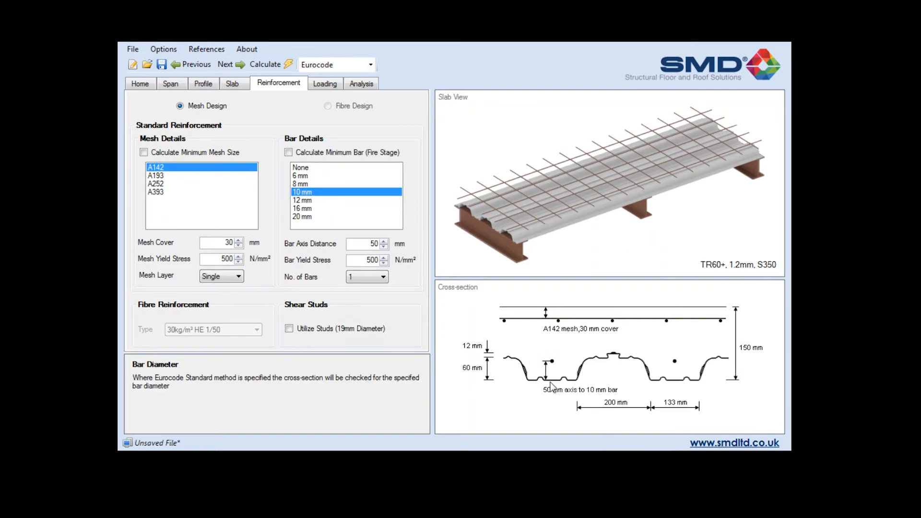
pyautogui.click(365, 243)
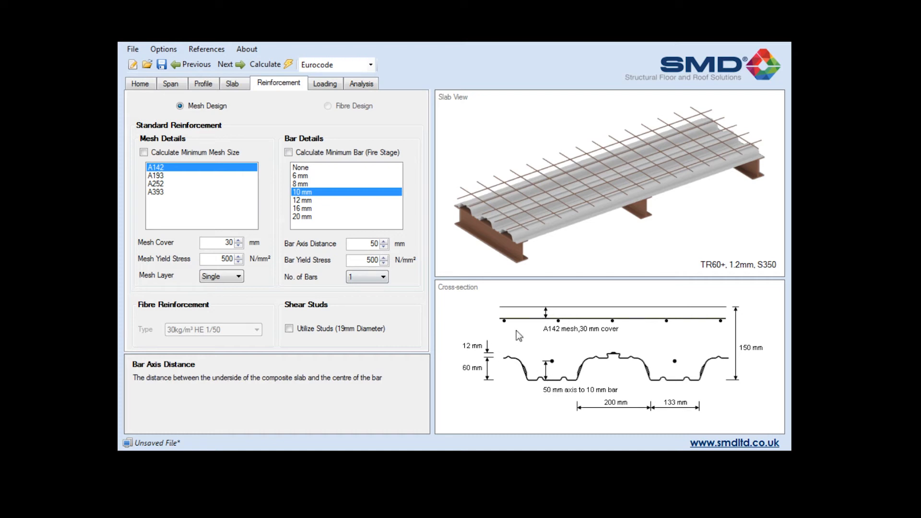
pyautogui.press('Tab')
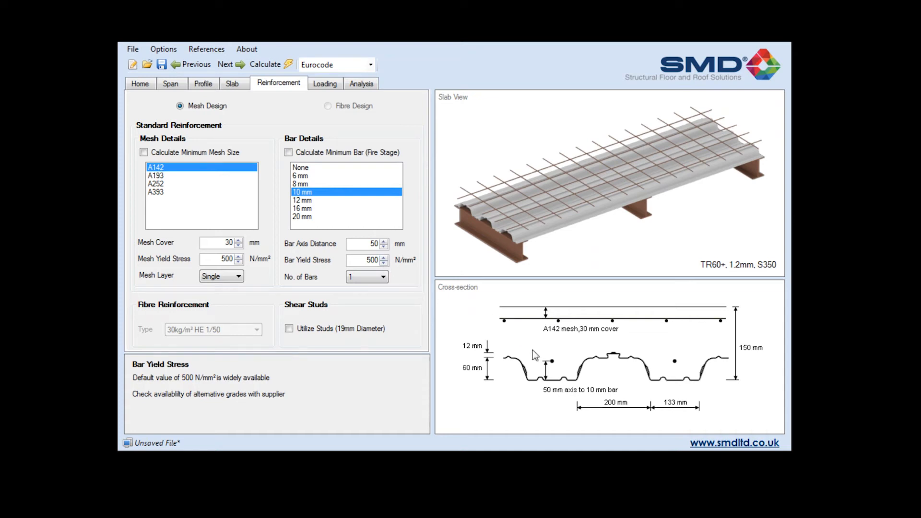
pyautogui.click(352, 278)
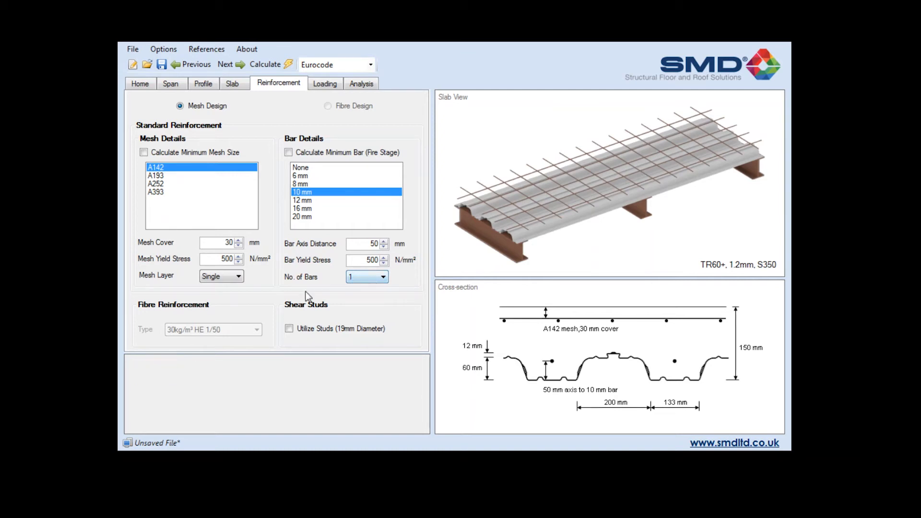
pyautogui.click(373, 280)
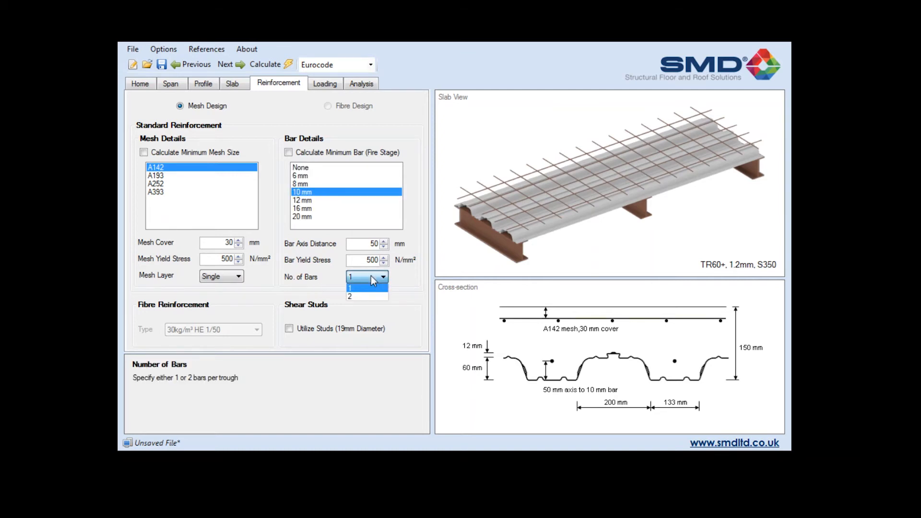
pyautogui.click(314, 165)
pyautogui.click(309, 168)
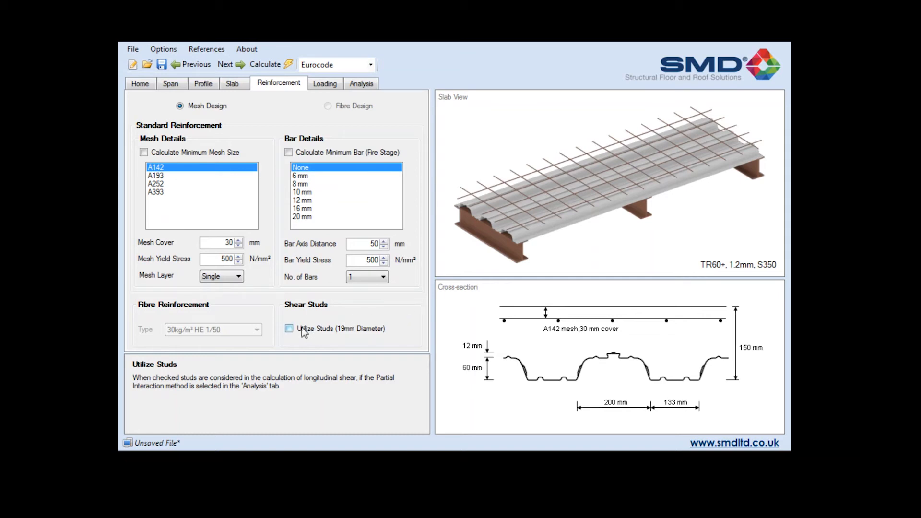
# - Try utilizing 19mm diameter shear studs, exclude them again, and briefly view the loading settings
pyautogui.click(289, 329)
pyautogui.click(289, 328)
pyautogui.moveTo(330, 153)
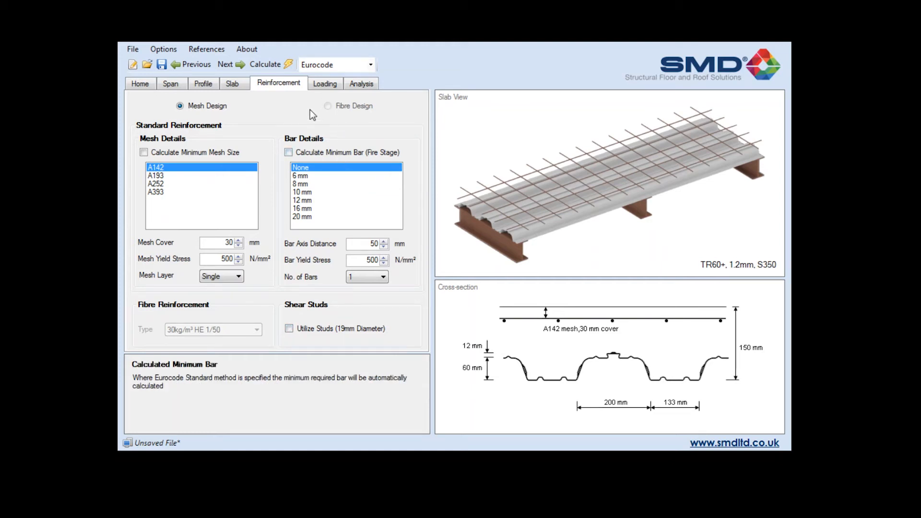
pyautogui.click(325, 89)
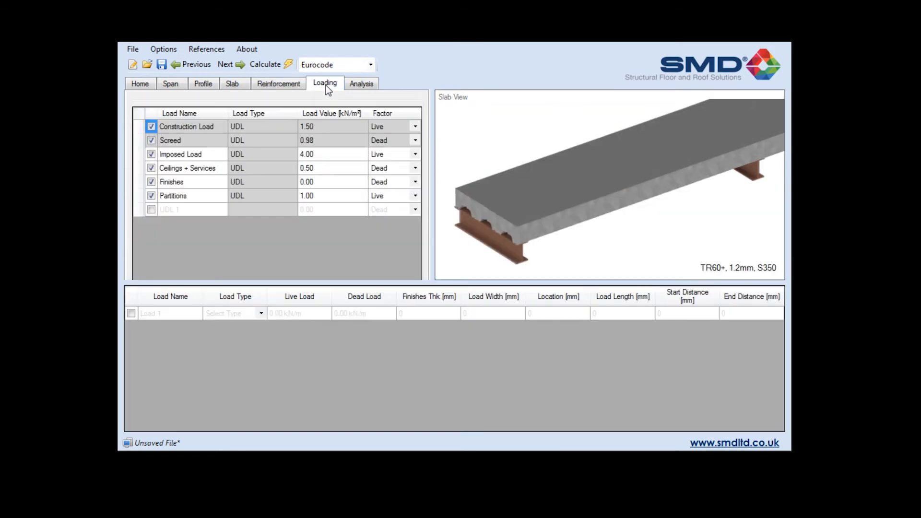
pyautogui.click(288, 83)
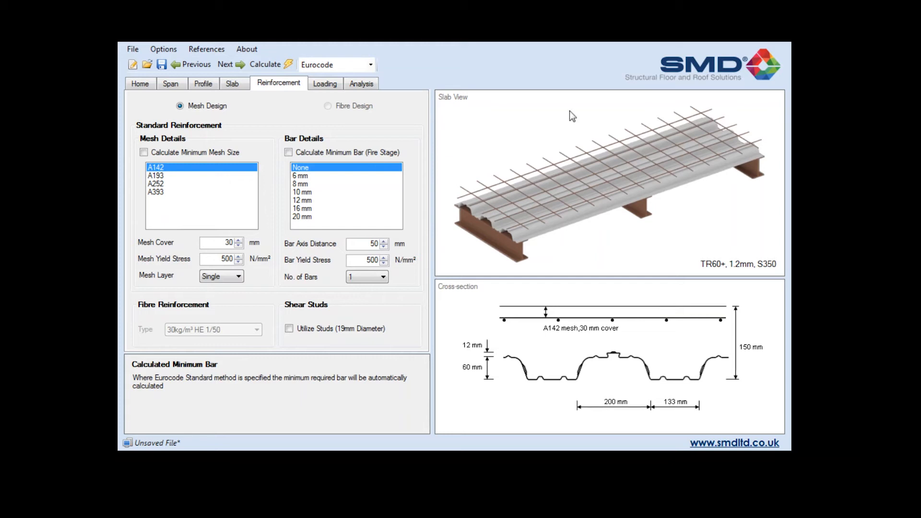
# - Set the imposed load to 3.00 kN/m² and the ceilings and services load to 0.25 kN/m²
pyautogui.click(324, 84)
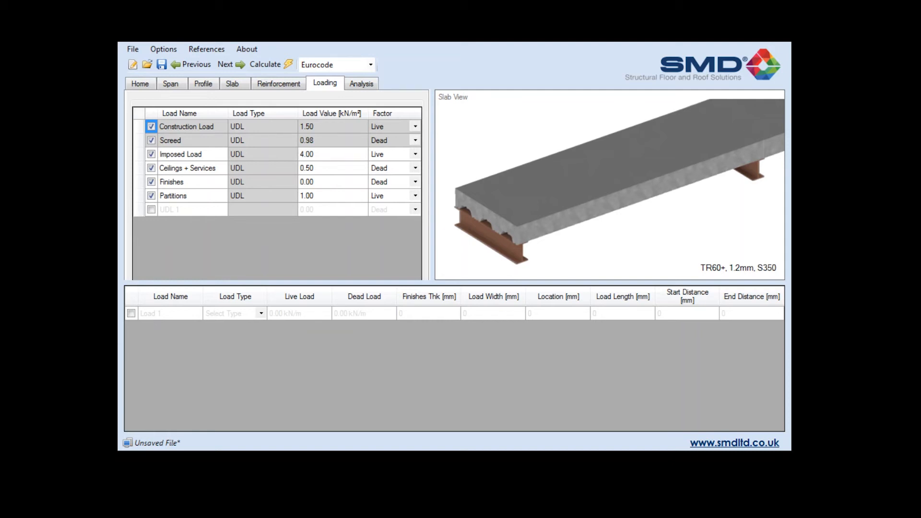
pyautogui.click(323, 158)
pyautogui.write('3')
pyautogui.click(315, 172)
pyautogui.write('0.25')
pyautogui.click(341, 187)
pyautogui.click(344, 201)
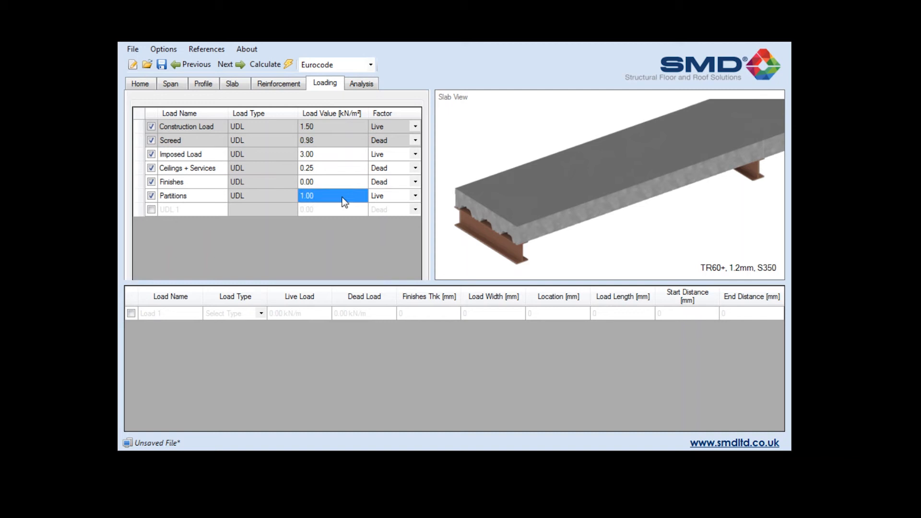
# - Review the factor options for the Finishes load, leaving it as Dead
pyautogui.click(417, 180)
pyautogui.click(416, 181)
pyautogui.click(416, 181)
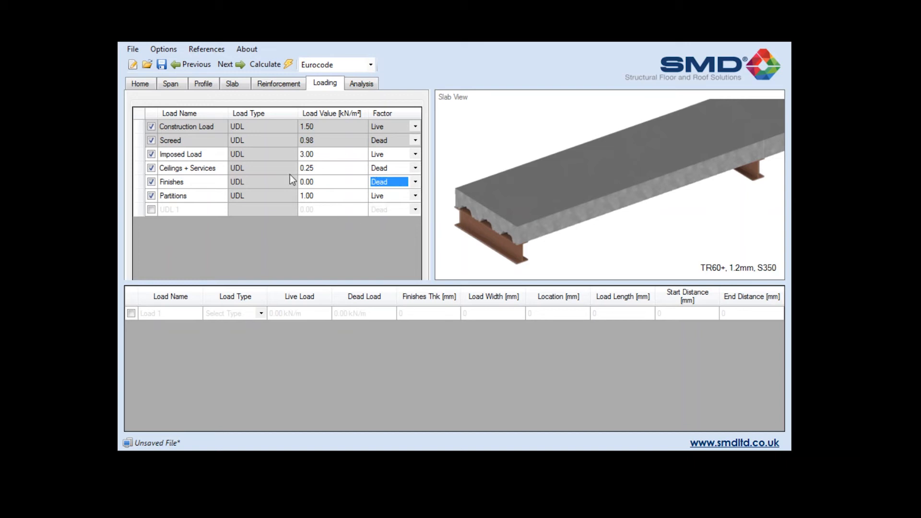
pyautogui.click(333, 196)
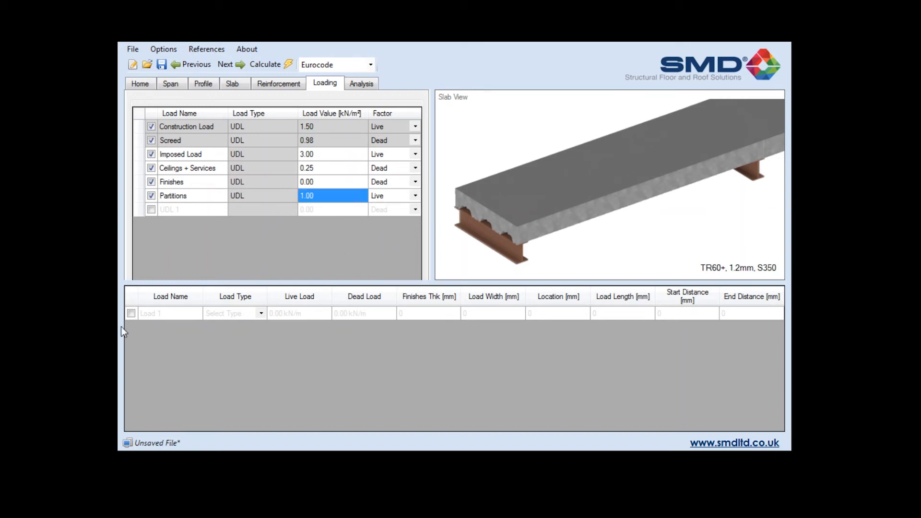
# - Enable the first additional load, name it Parallel Wall, and set its load type to Parallel
pyautogui.click(131, 313)
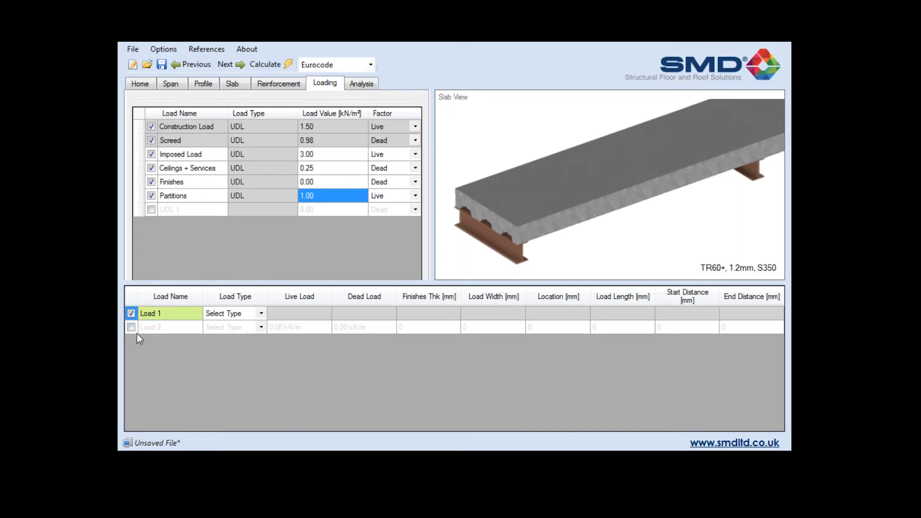
pyautogui.click(178, 313)
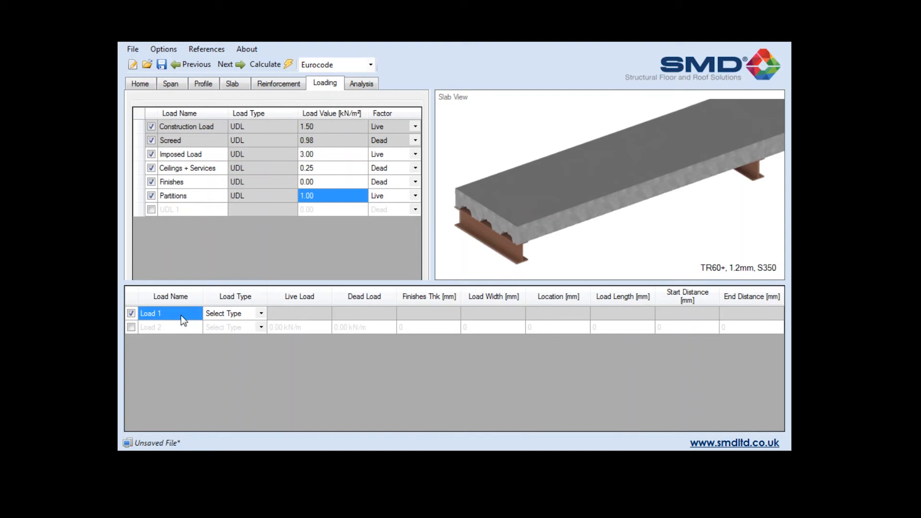
pyautogui.write('Par')
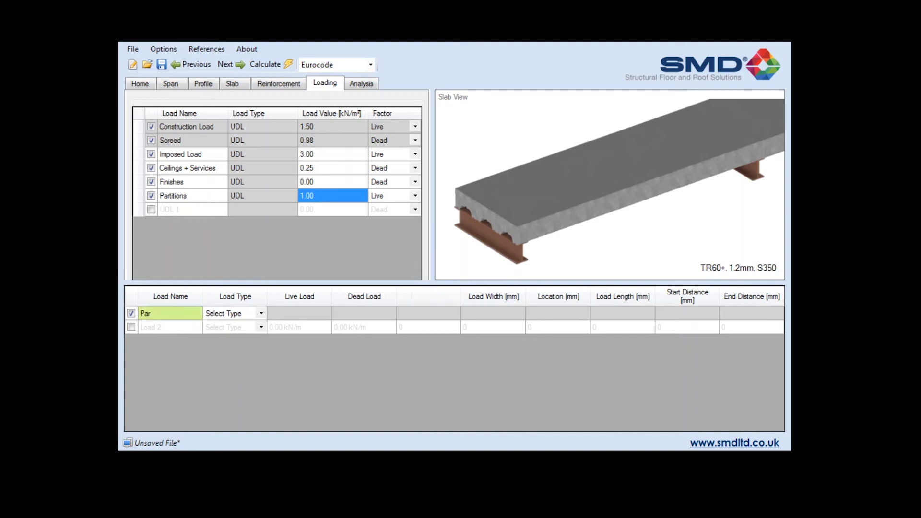
pyautogui.write('allel Wall')
pyautogui.click(262, 315)
pyautogui.click(261, 314)
pyautogui.click(246, 324)
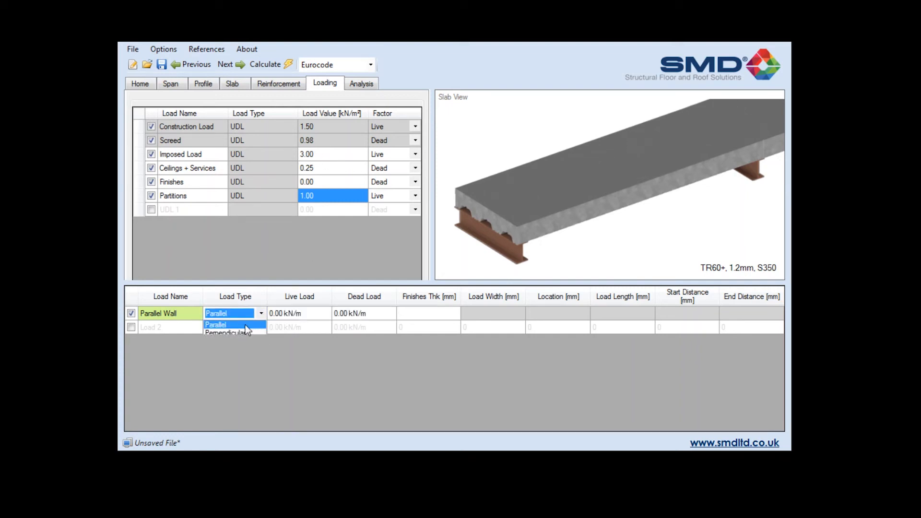
# - Give the Parallel Wall load a live load of 3.4 kN/m, a width of 100 mm and an end distance of 3500 mm
pyautogui.click(316, 318)
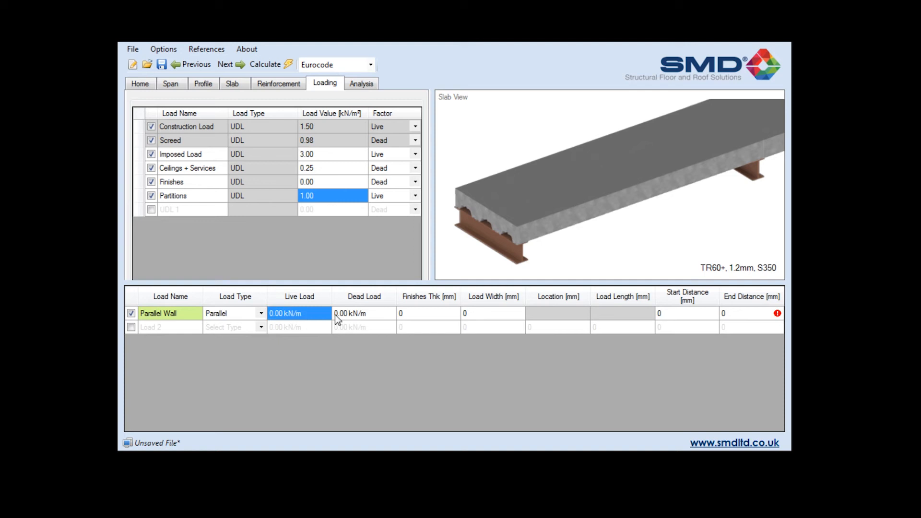
pyautogui.write('3.4')
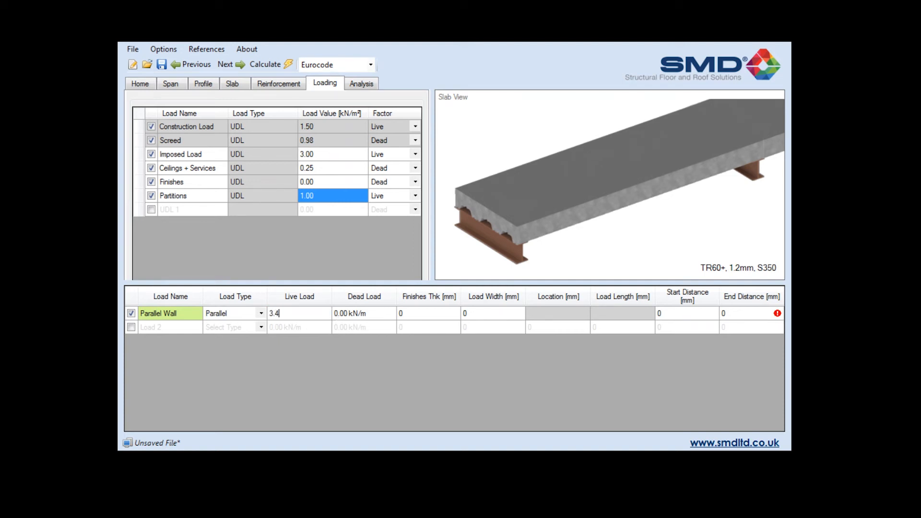
pyautogui.click(375, 318)
pyautogui.click(429, 316)
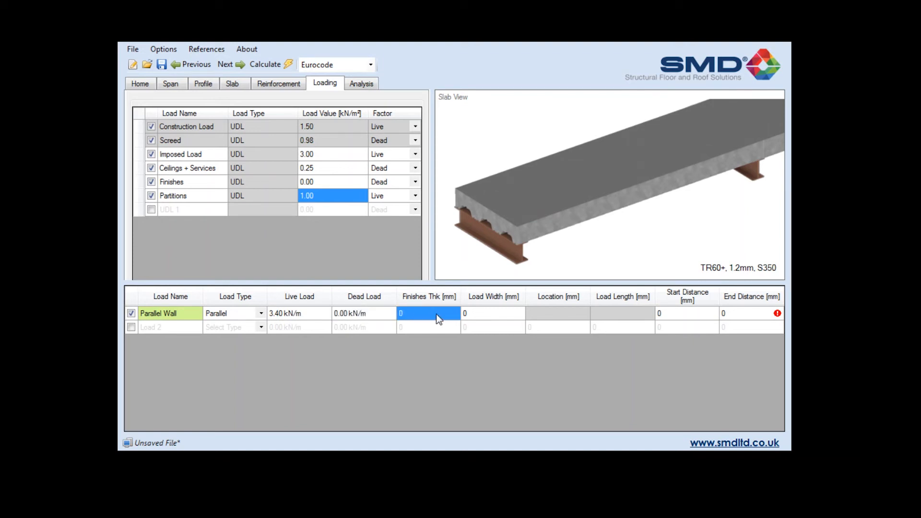
pyautogui.click(506, 317)
pyautogui.write('100')
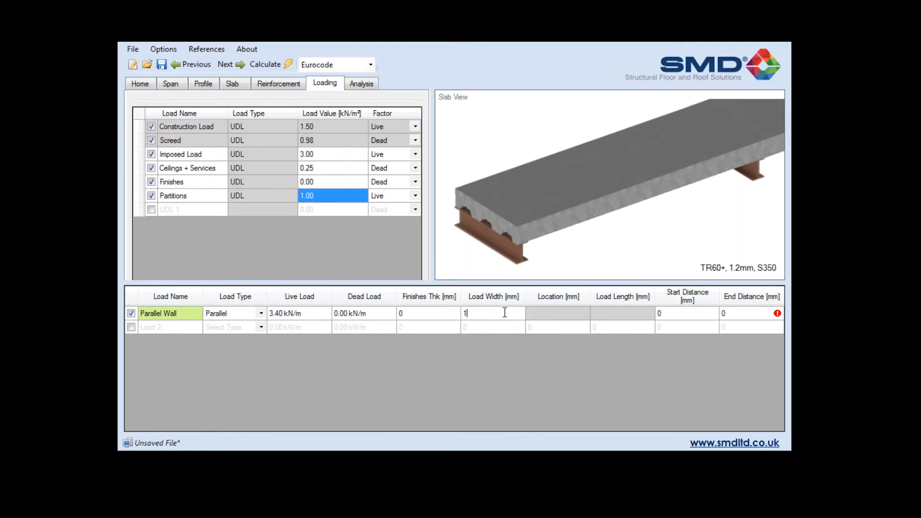
pyautogui.click(695, 312)
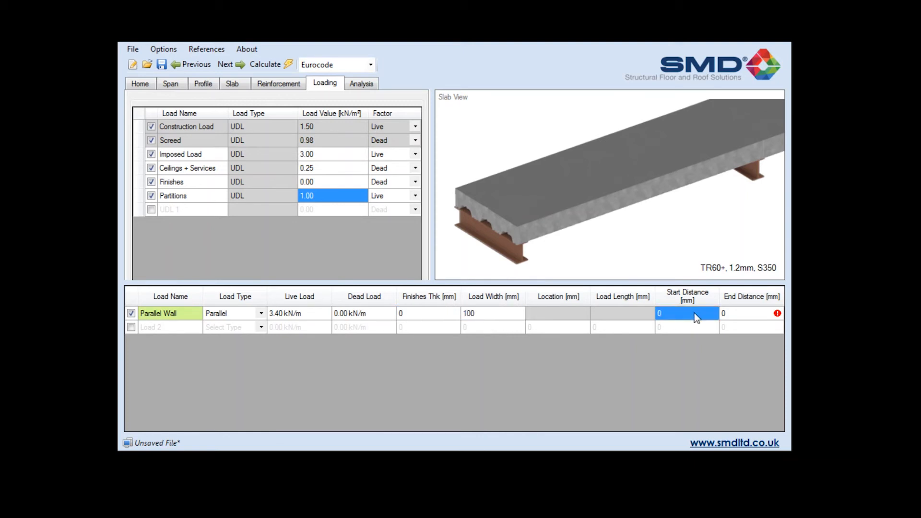
pyautogui.click(757, 317)
pyautogui.write('3500')
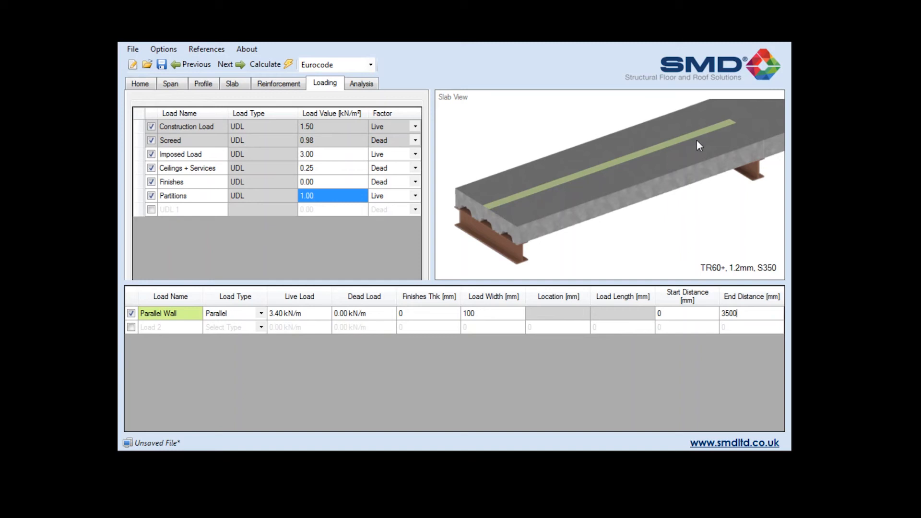
# - Enable a second additional load below the Parallel Wall and set its load type to Perpendicular
pyautogui.click(131, 327)
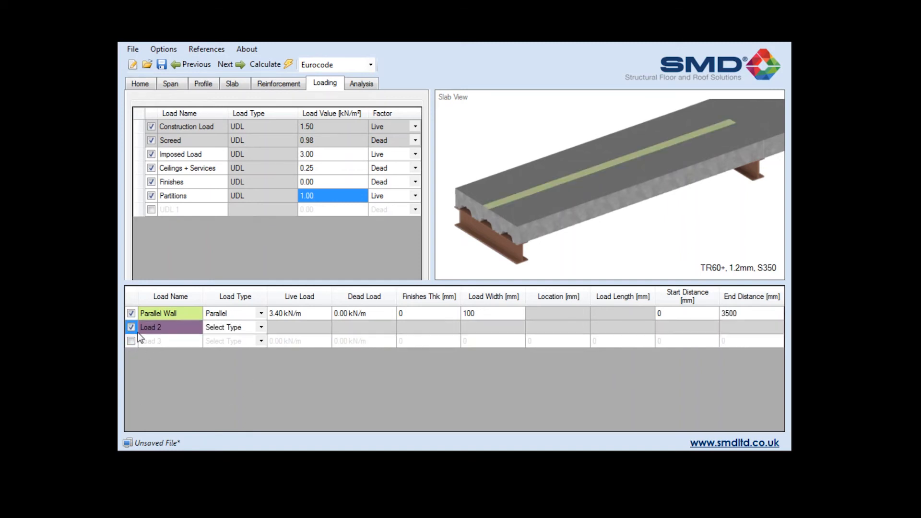
pyautogui.click(182, 327)
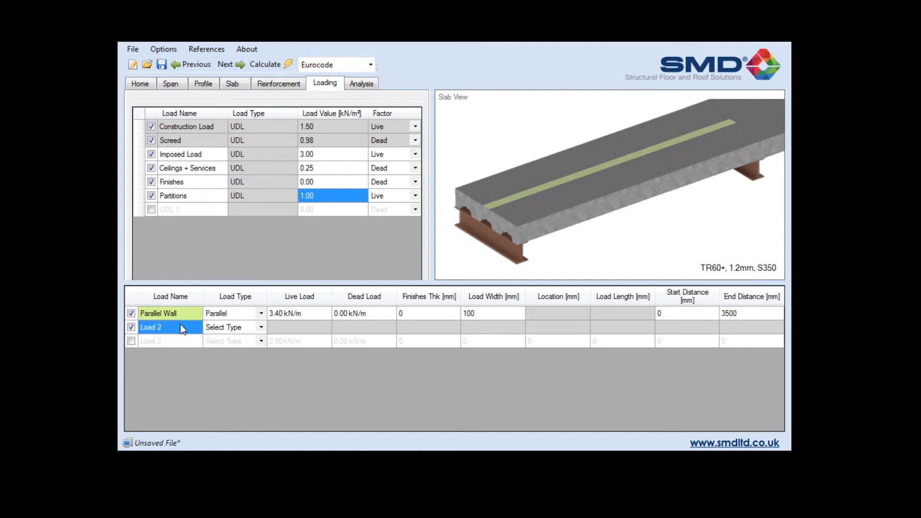
pyautogui.click(262, 328)
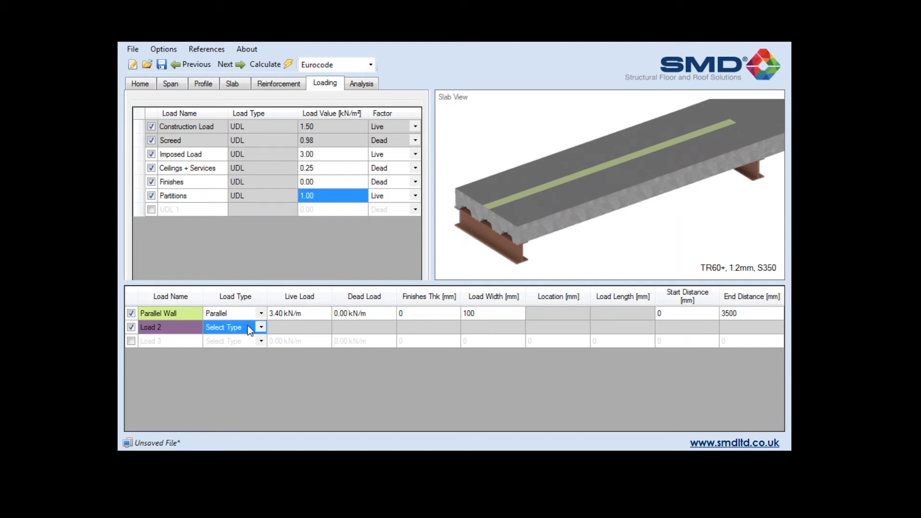
pyautogui.click(260, 327)
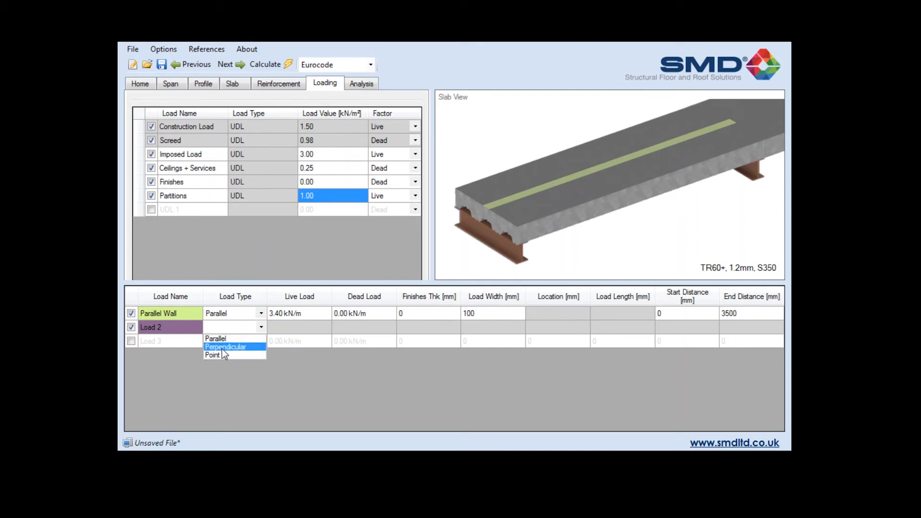
pyautogui.click(222, 348)
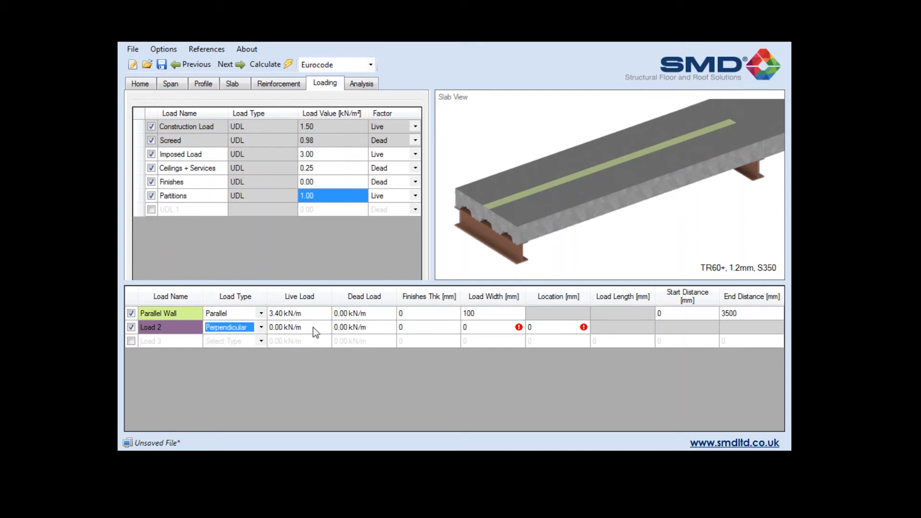
# - Set the perpendicular load's live load to 5 kN/m and its load width to 100 mm
pyautogui.click(313, 327)
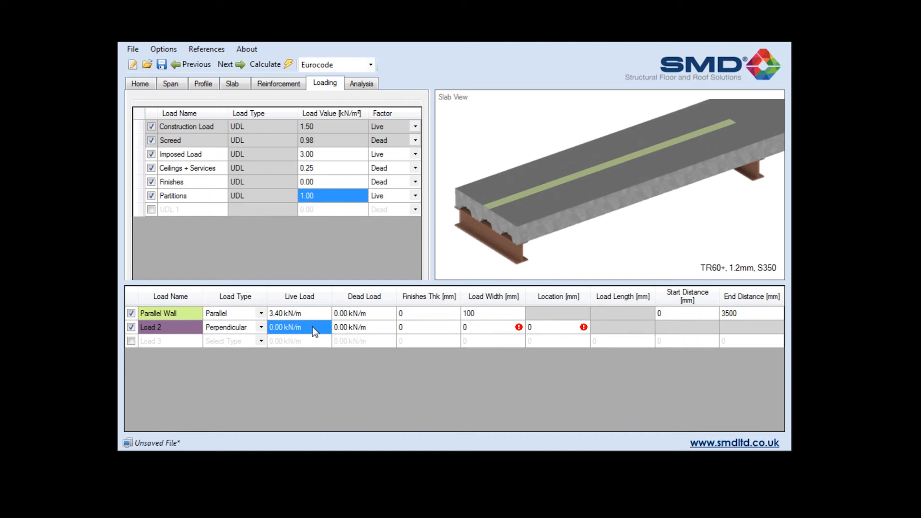
pyautogui.write('5')
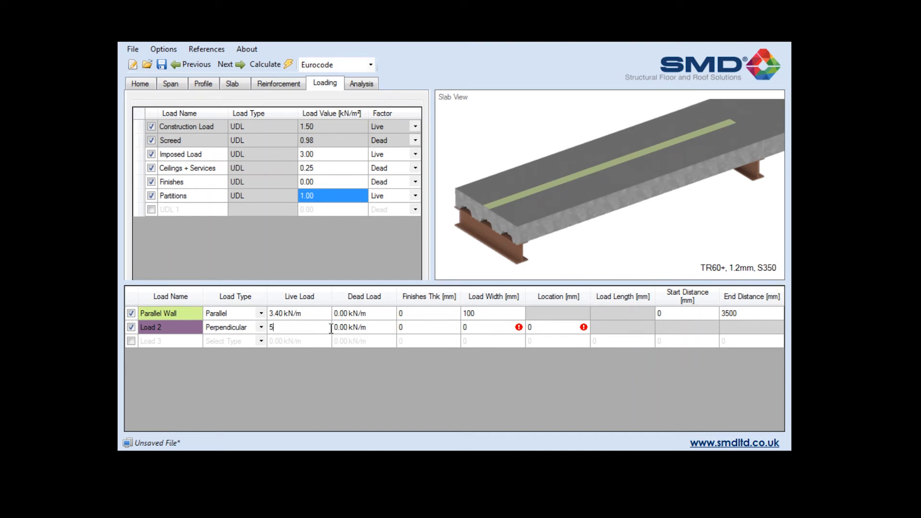
pyautogui.click(375, 329)
pyautogui.click(480, 330)
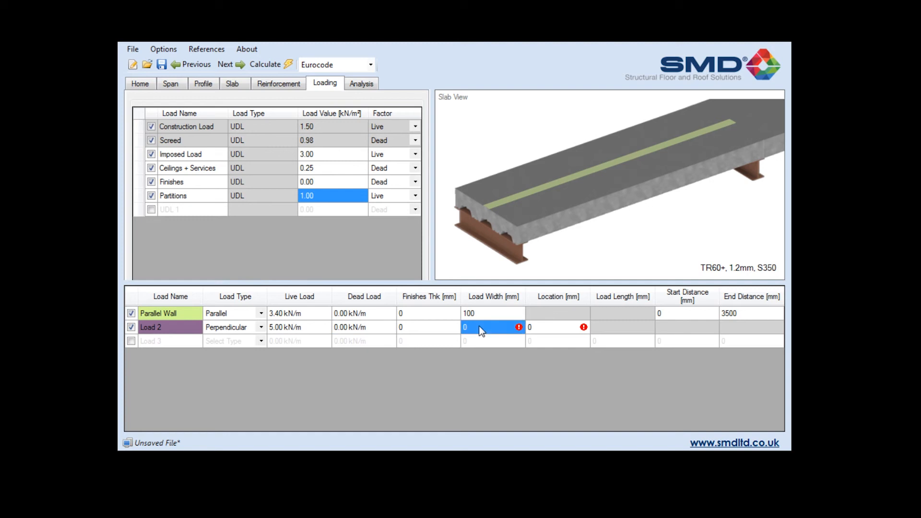
pyautogui.write('100')
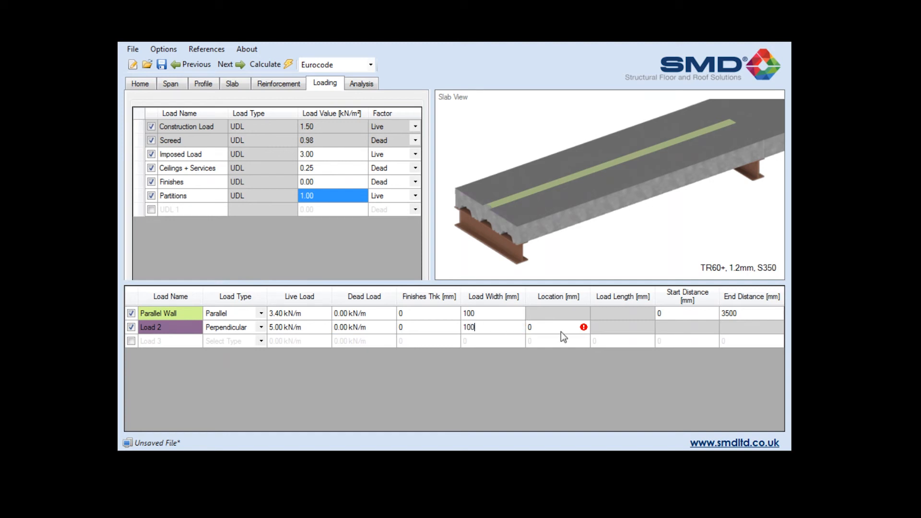
# - Try placing the perpendicular load at a location of 1500 mm, then at 100 mm
pyautogui.click(559, 331)
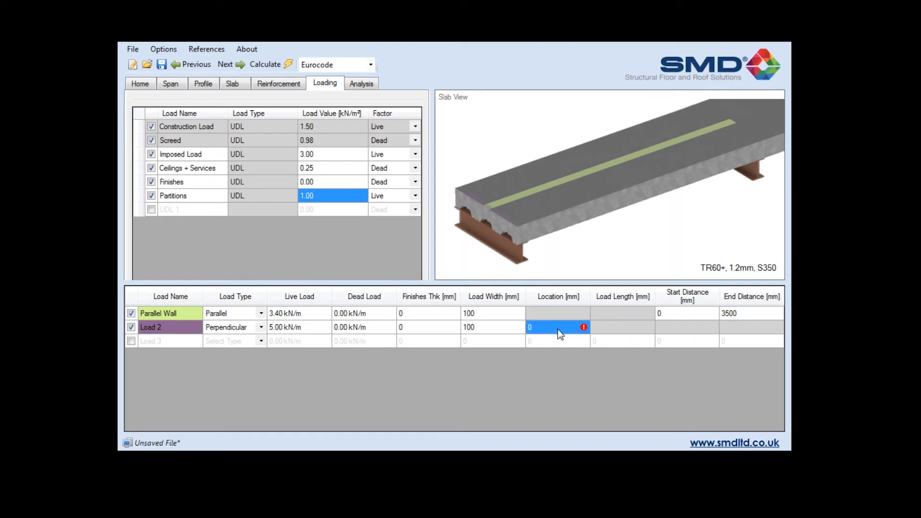
pyautogui.write('1500')
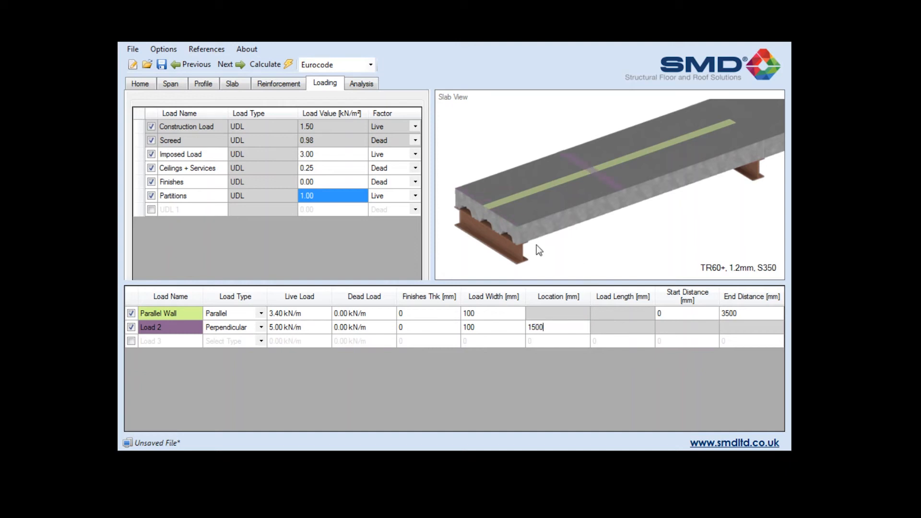
pyautogui.press('BackSpace')
pyautogui.press('BackSpace')
pyautogui.press('BackSpace')
pyautogui.press('BackSpace')
pyautogui.write('100')
pyautogui.click(485, 324)
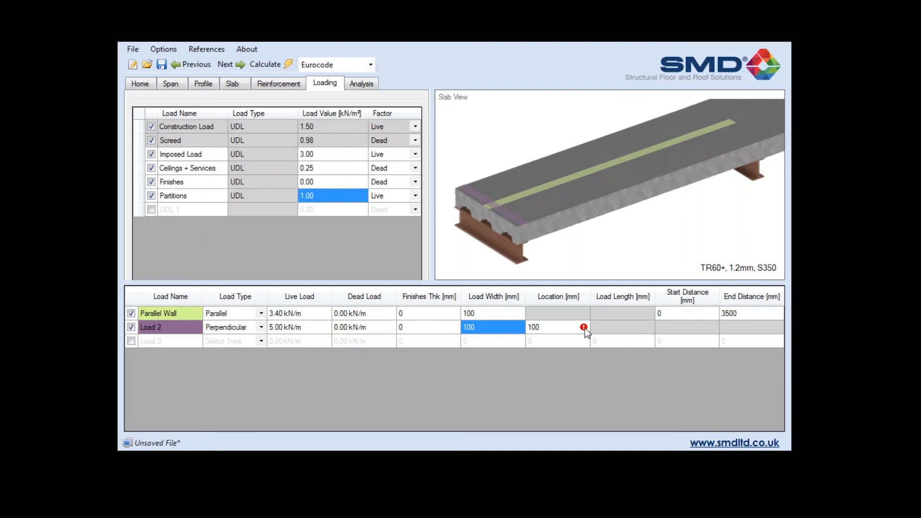
# - Set the perpendicular load's location to 275 mm
pyautogui.click(569, 329)
pyautogui.write('275')
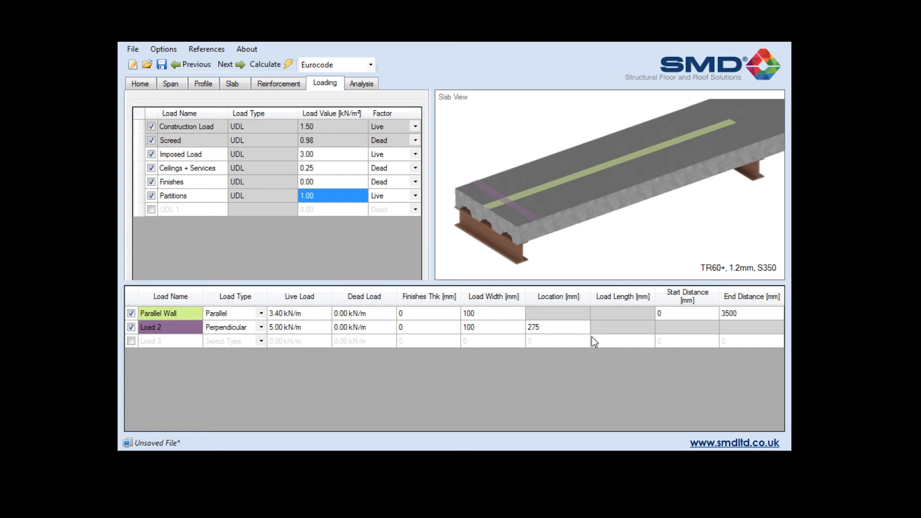
pyautogui.press('Return')
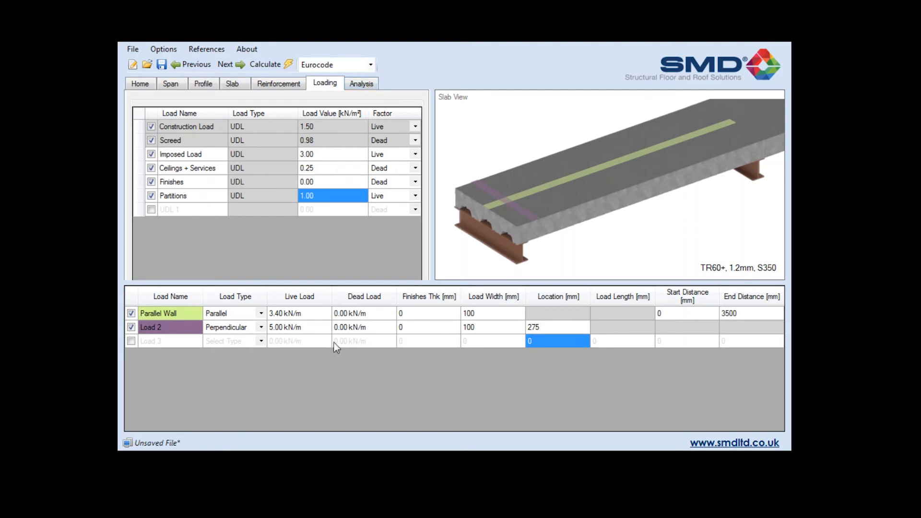
# - Change the display colour of the perpendicular load to red
pyautogui.rightClick(167, 328)
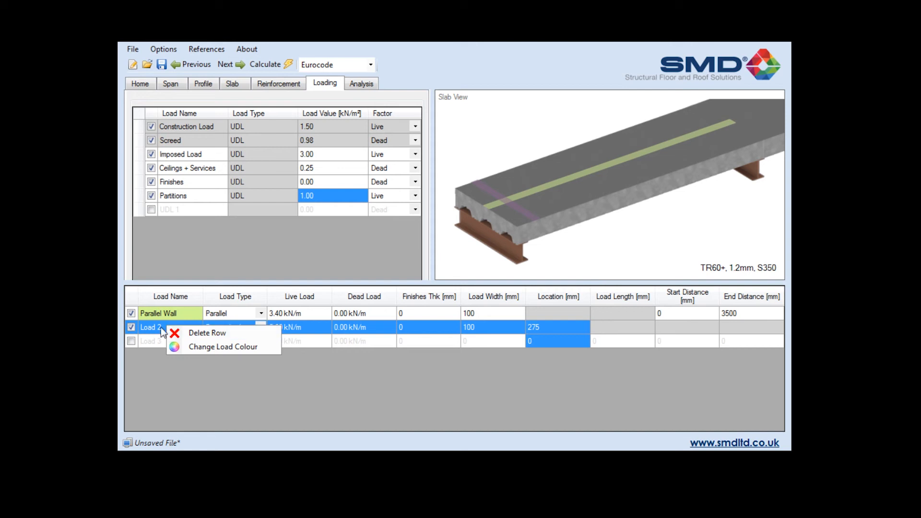
pyautogui.click(191, 348)
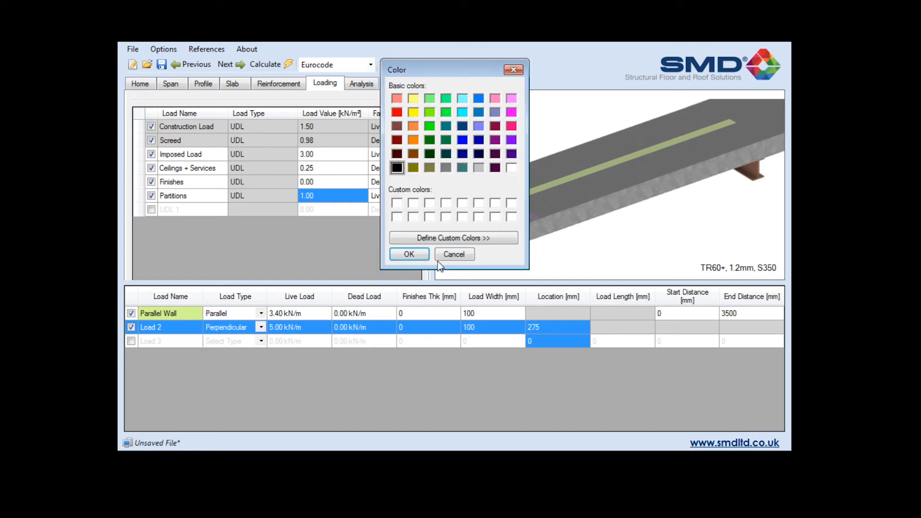
pyautogui.click(398, 111)
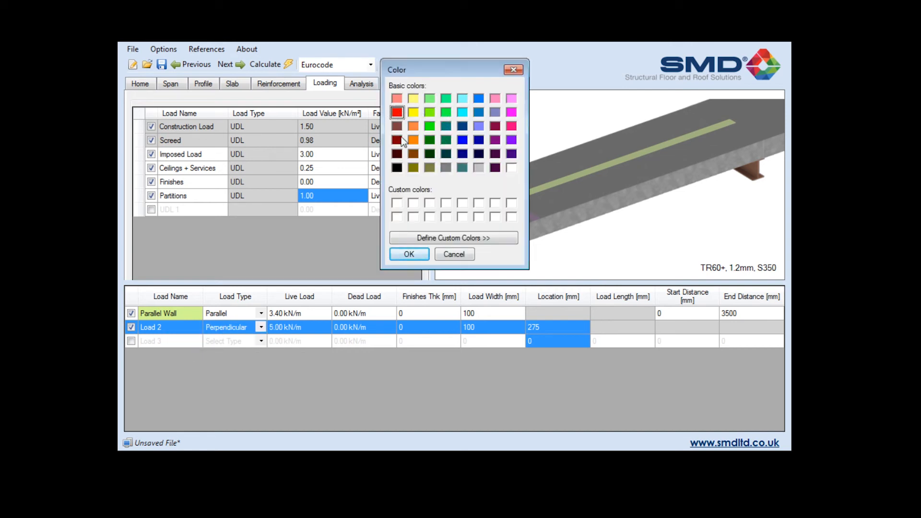
pyautogui.click(409, 252)
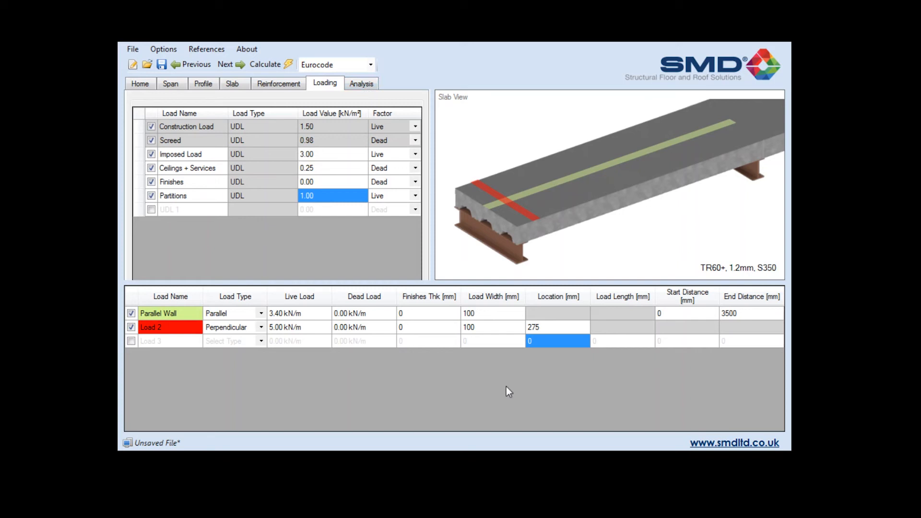
# - Review the fire design method and fire resistance period options in the analysis settings, leaving UK NCCI and 1.0 hrs selected
pyautogui.click(361, 83)
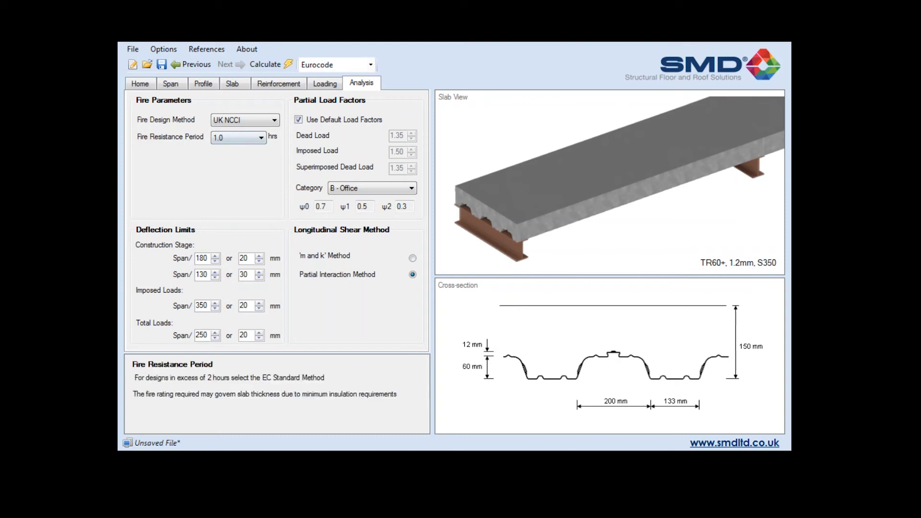
pyautogui.click(264, 120)
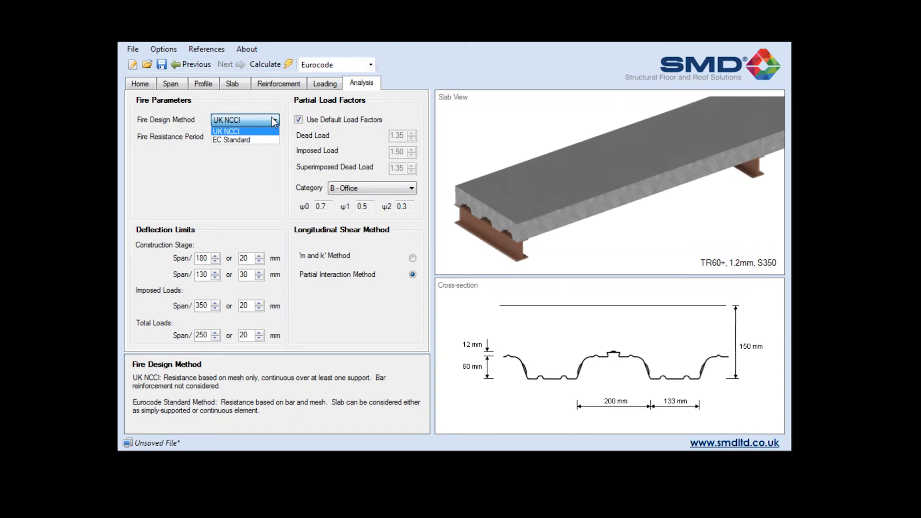
pyautogui.click(275, 120)
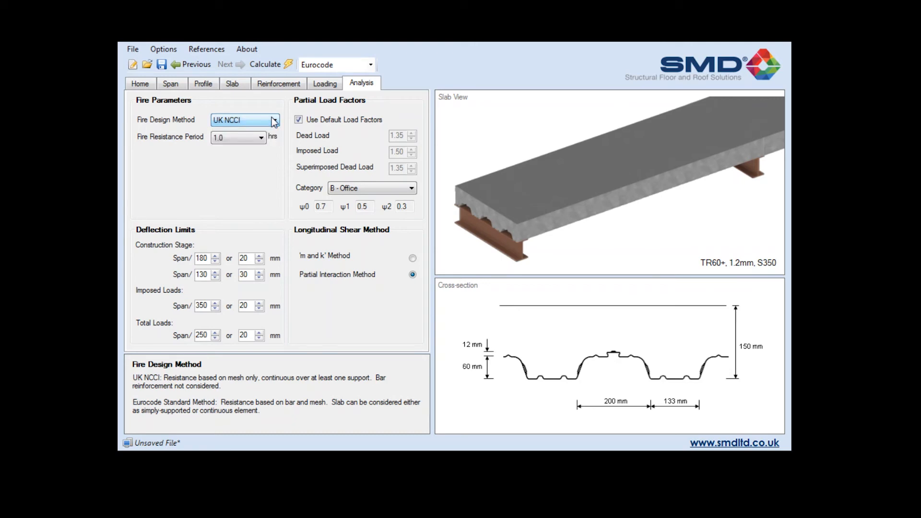
pyautogui.click(273, 121)
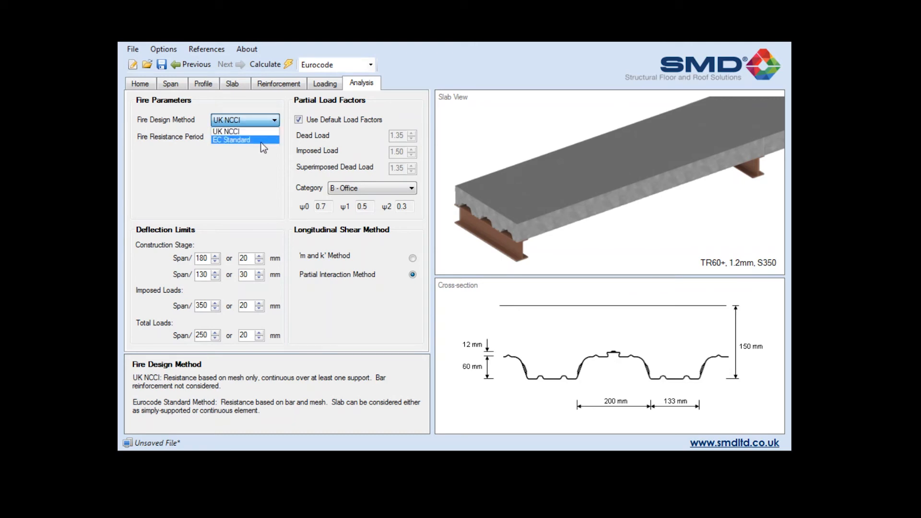
pyautogui.click(275, 121)
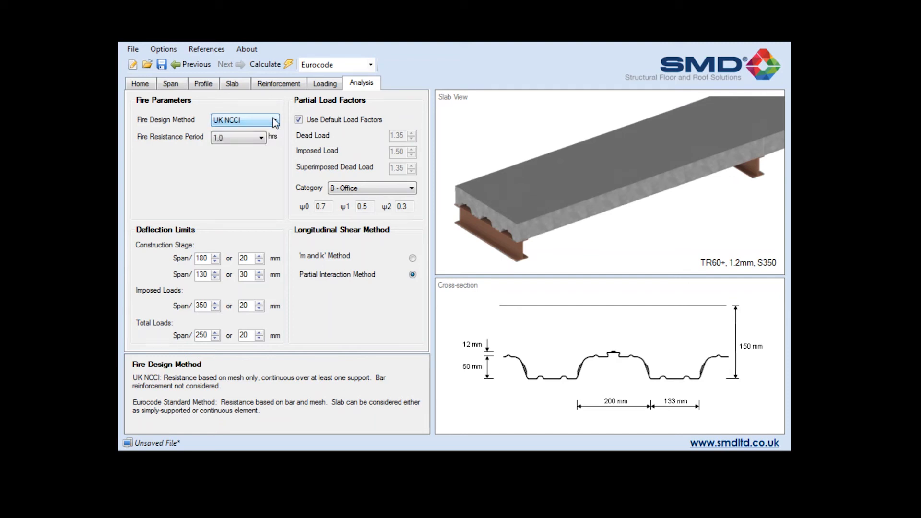
pyautogui.click(260, 138)
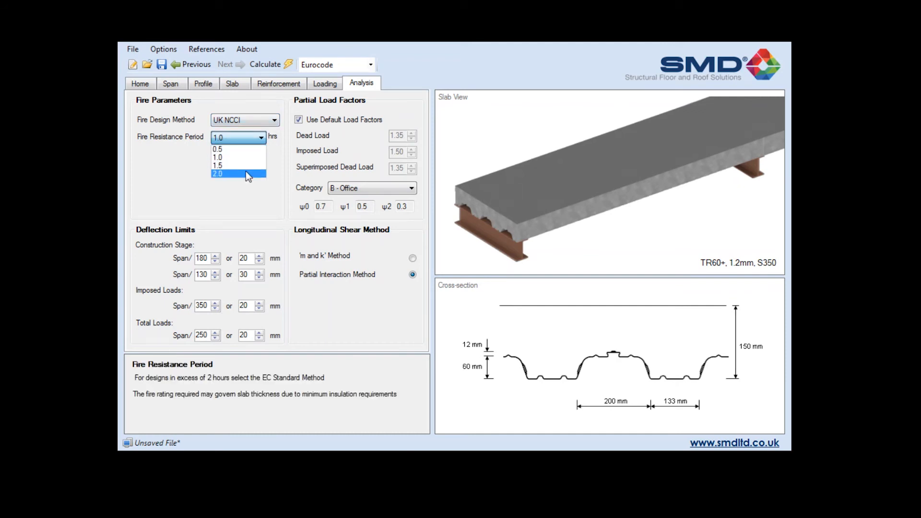
pyautogui.click(280, 144)
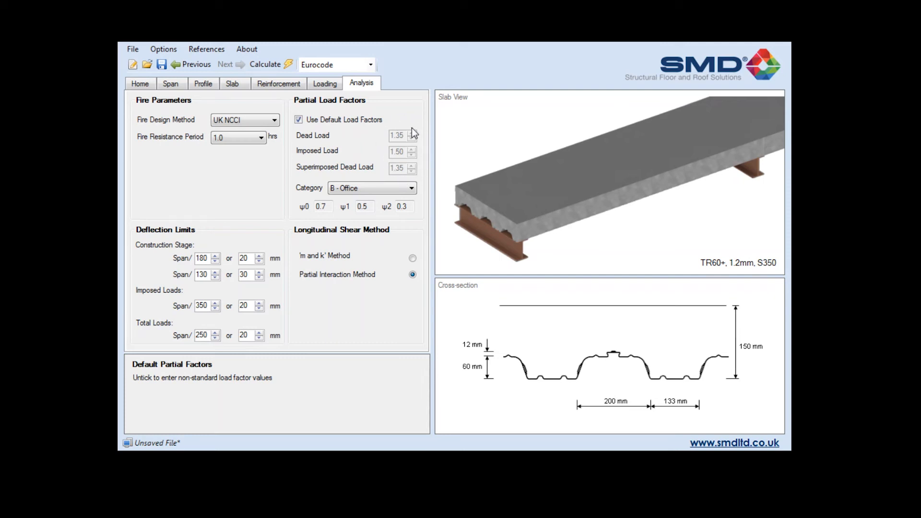
# - Try toggling the default load factors and setting the load category to D - Shopping, returning it to B - Office
pyautogui.click(299, 119)
pyautogui.click(300, 120)
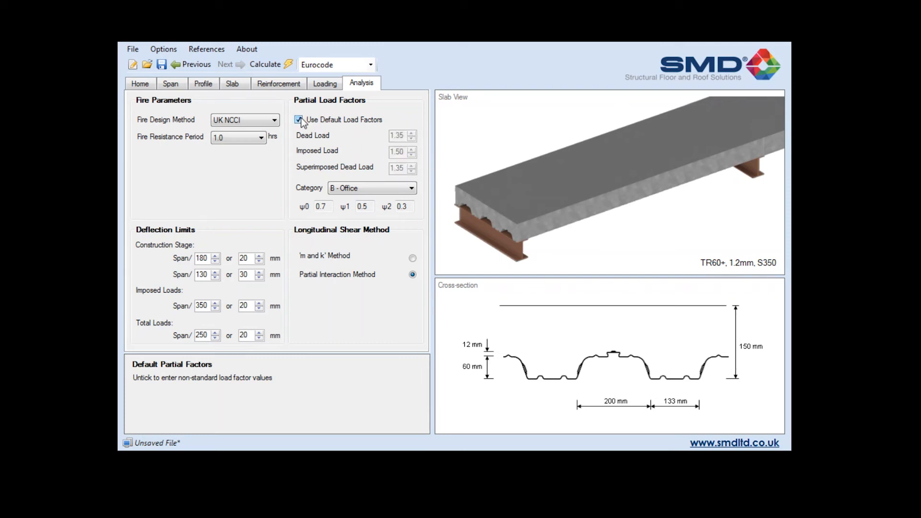
pyautogui.click(410, 188)
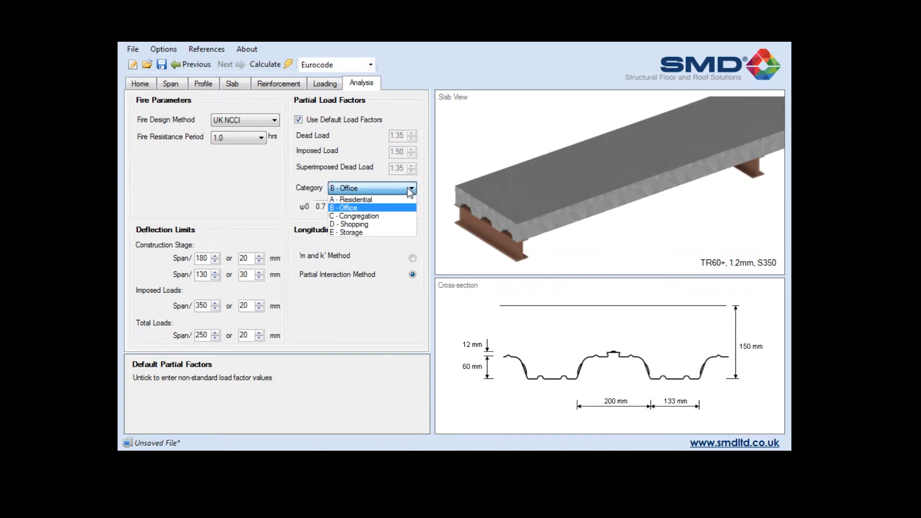
pyautogui.click(365, 224)
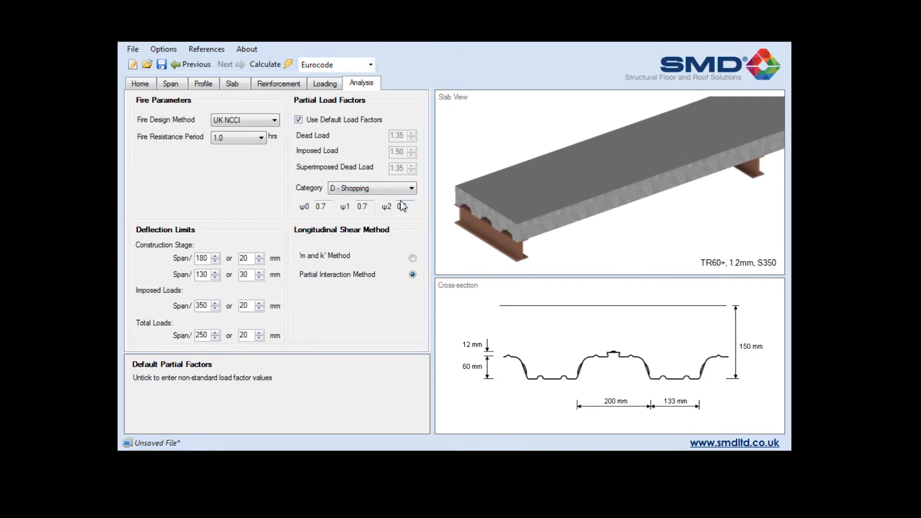
pyautogui.click(376, 187)
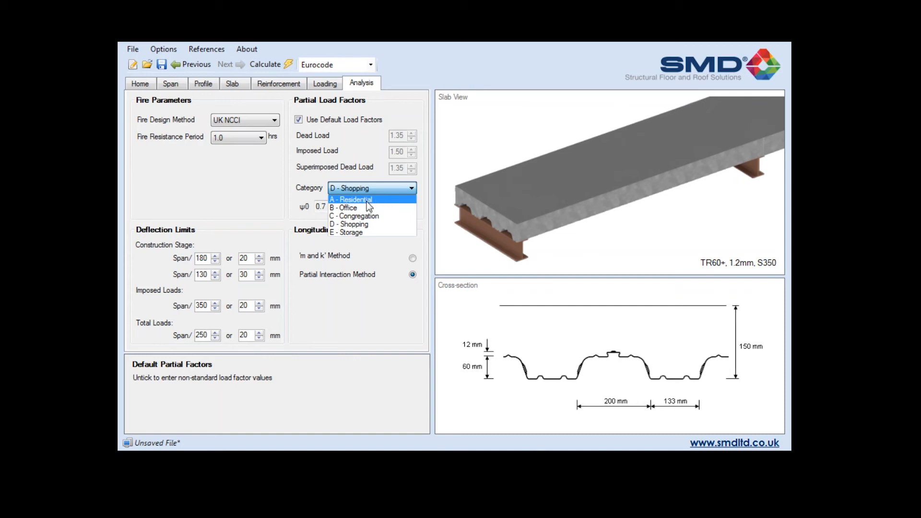
pyautogui.click(372, 208)
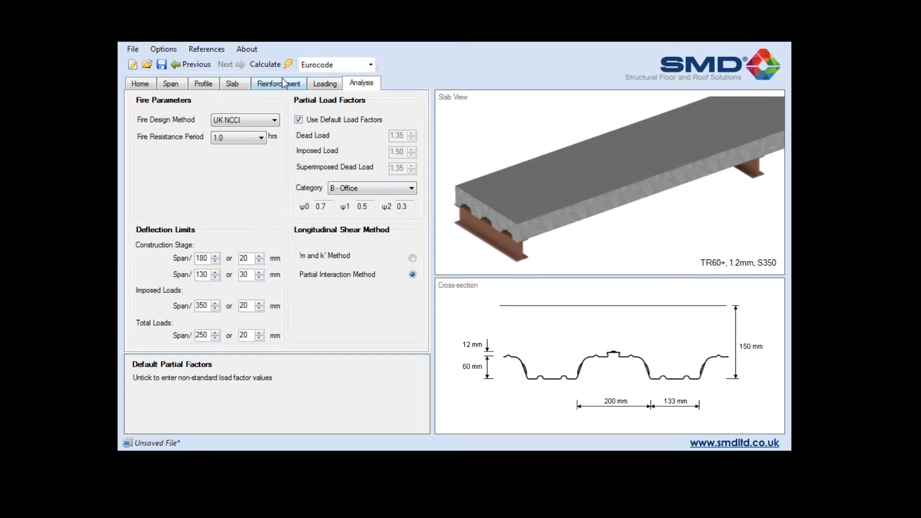
# - Calculate the slab design, change the reinforcement mesh to A193 and rerun the calculation
pyautogui.click(268, 65)
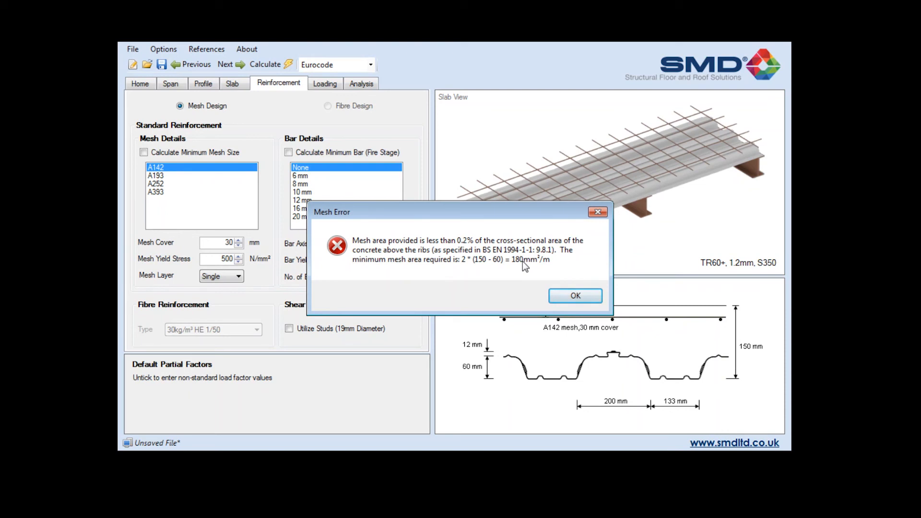
pyautogui.click(575, 296)
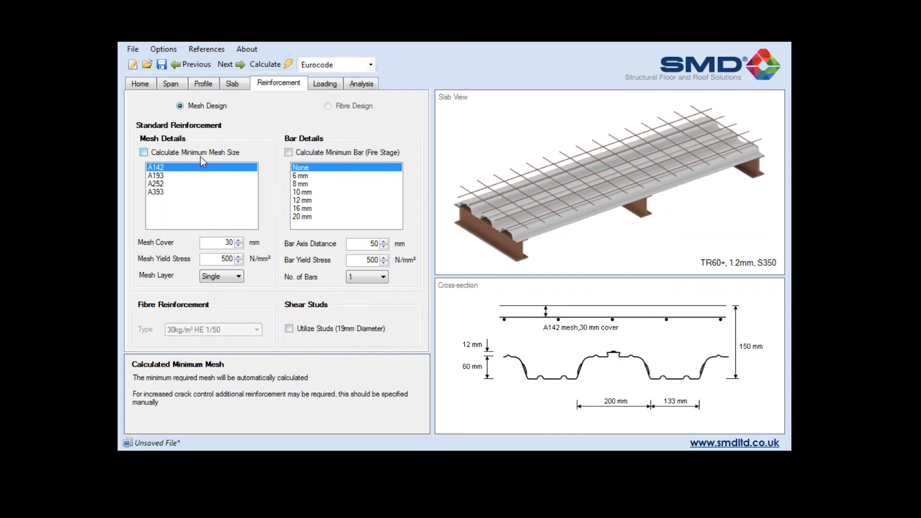
pyautogui.click(160, 177)
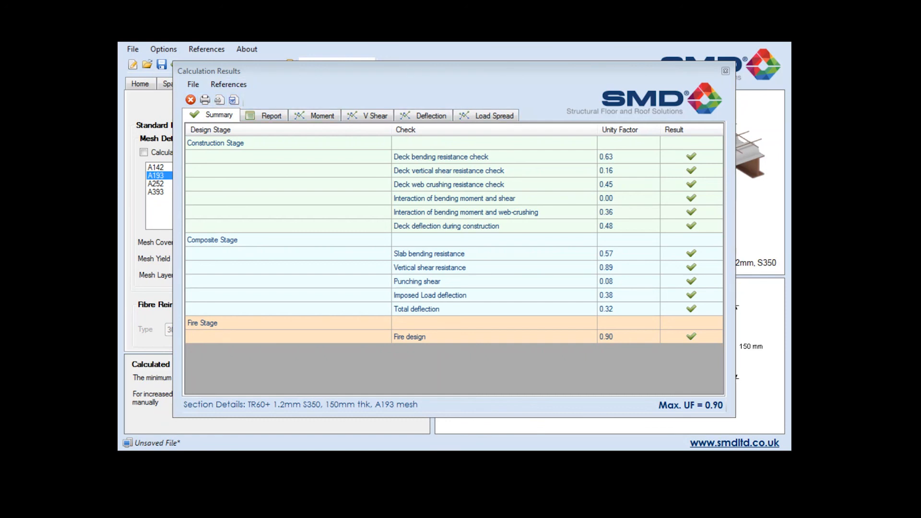
# - Review the calculation report from the overall summary down to the fire stage and notes
pyautogui.click(271, 116)
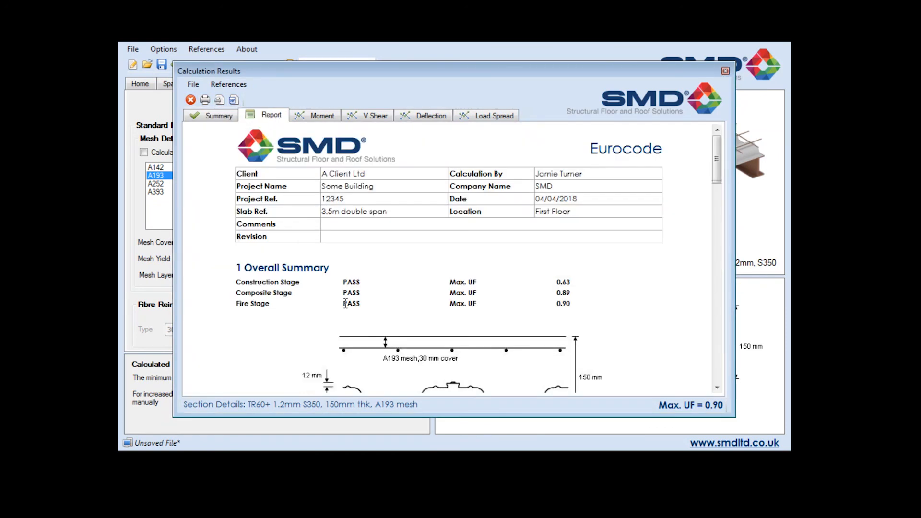
pyautogui.moveTo(717, 154); pyautogui.dragTo(726, 179)
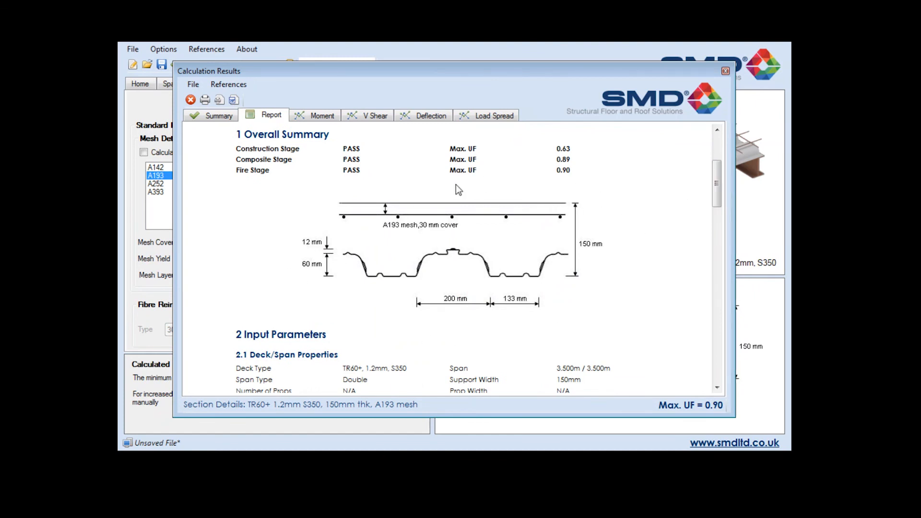
pyautogui.moveTo(718, 189); pyautogui.dragTo(725, 374)
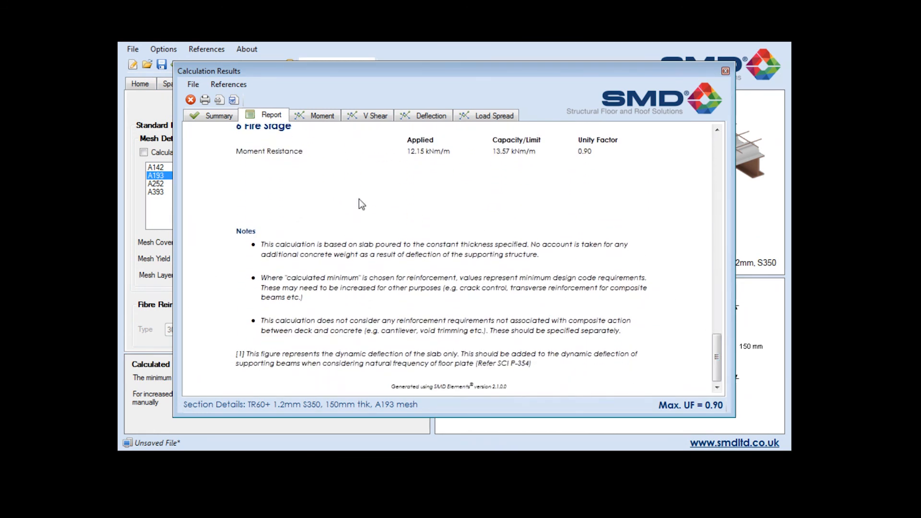
pyautogui.moveTo(718, 371); pyautogui.dragTo(732, 148)
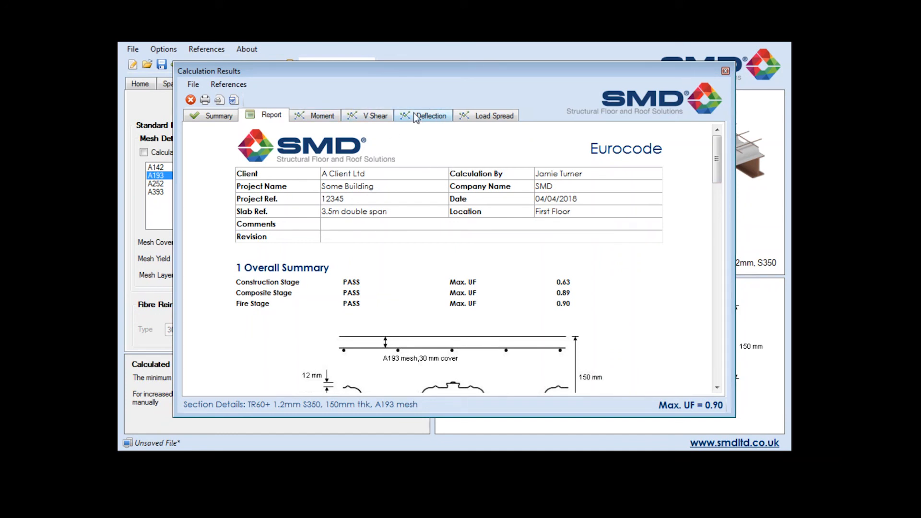
# - Examine the moment, vertical shear, deflection and load spread graphs, including the wall options for load spread
pyautogui.click(324, 118)
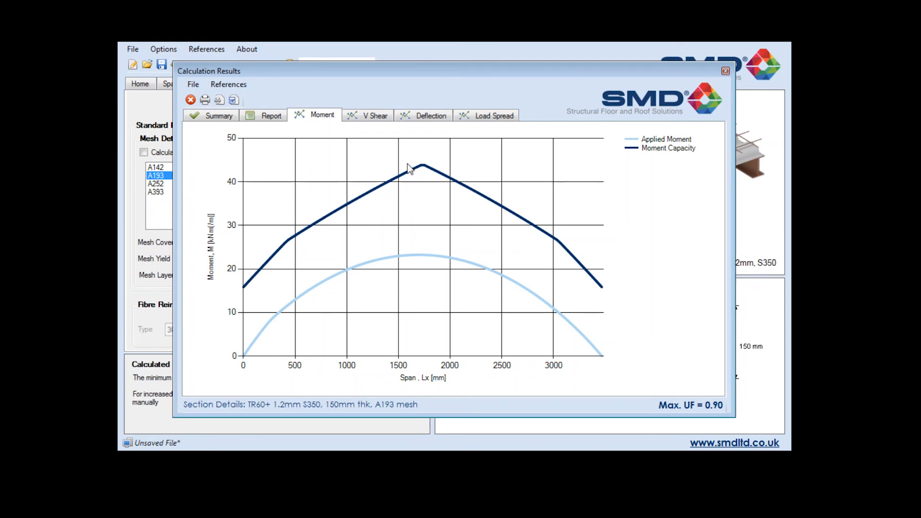
pyautogui.click(384, 115)
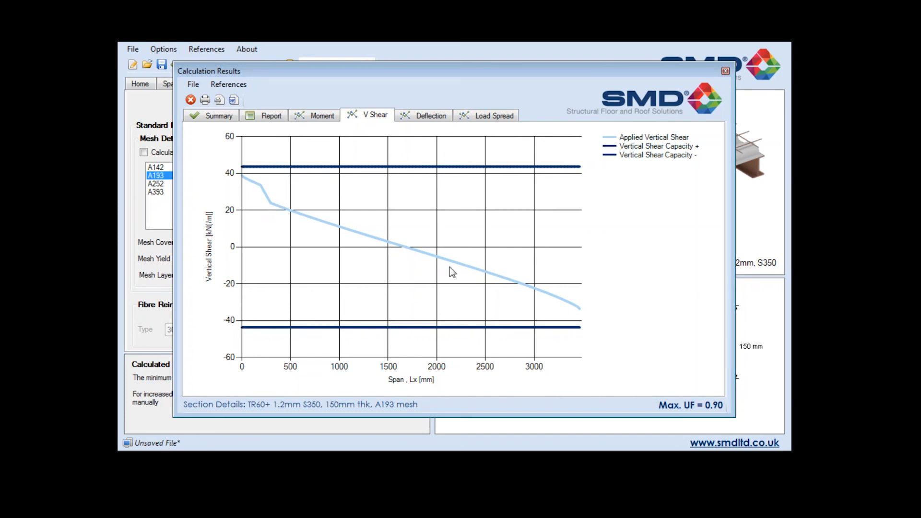
pyautogui.click(425, 117)
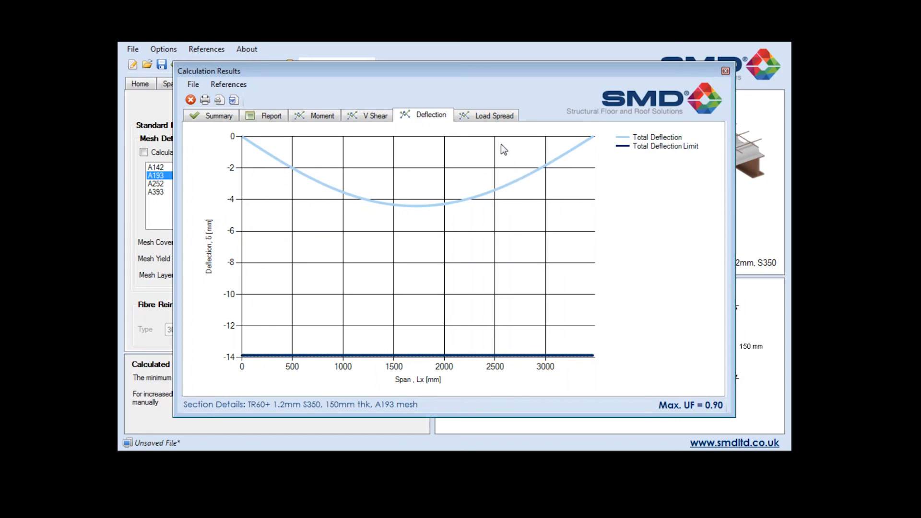
pyautogui.click(496, 117)
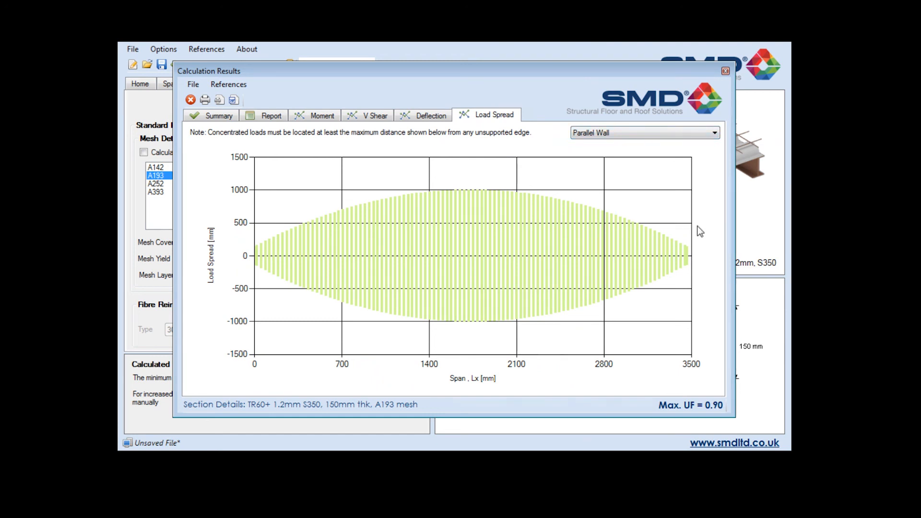
pyautogui.click(680, 129)
pyautogui.click(669, 135)
# - Reread the calculation report down to its closing notes, and return from the results to the job properties
pyautogui.click(270, 117)
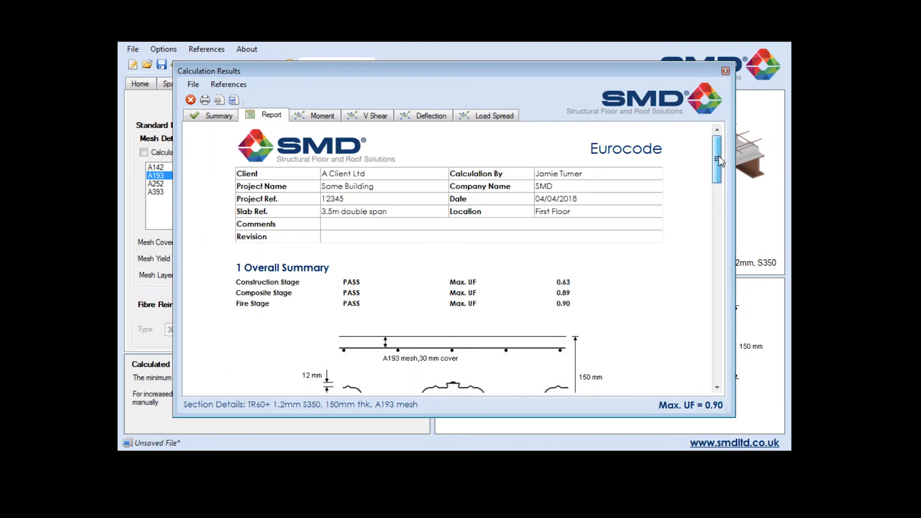
pyautogui.moveTo(718, 156)
pyautogui.mouseDown()
pyautogui.moveTo(719, 175)
pyautogui.moveTo(722, 147)
pyautogui.moveTo(718, 212)
pyautogui.moveTo(717, 144)
pyautogui.mouseUp()
pyautogui.moveTo(718, 167)
pyautogui.mouseDown()
pyautogui.moveTo(720, 336)
pyautogui.moveTo(733, 163)
pyautogui.mouseUp()
pyautogui.moveTo(719, 164); pyautogui.dragTo(722, 365)
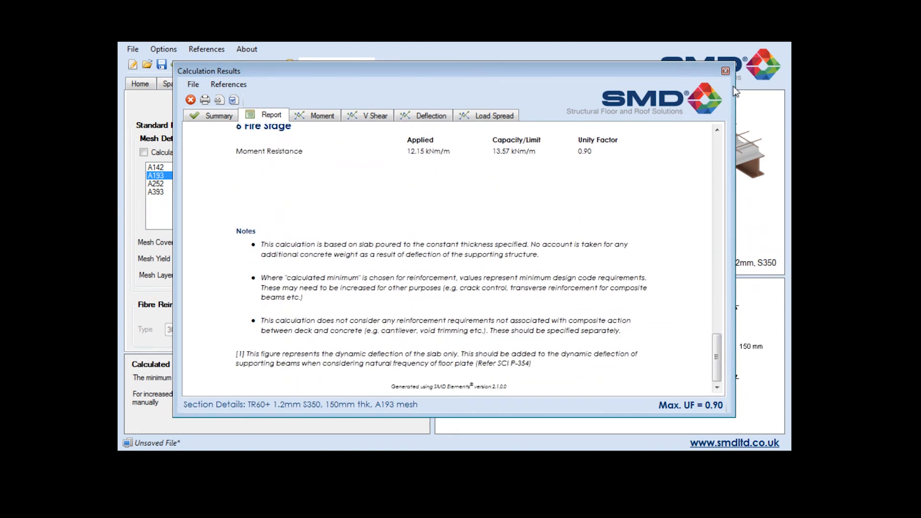
pyautogui.click(725, 72)
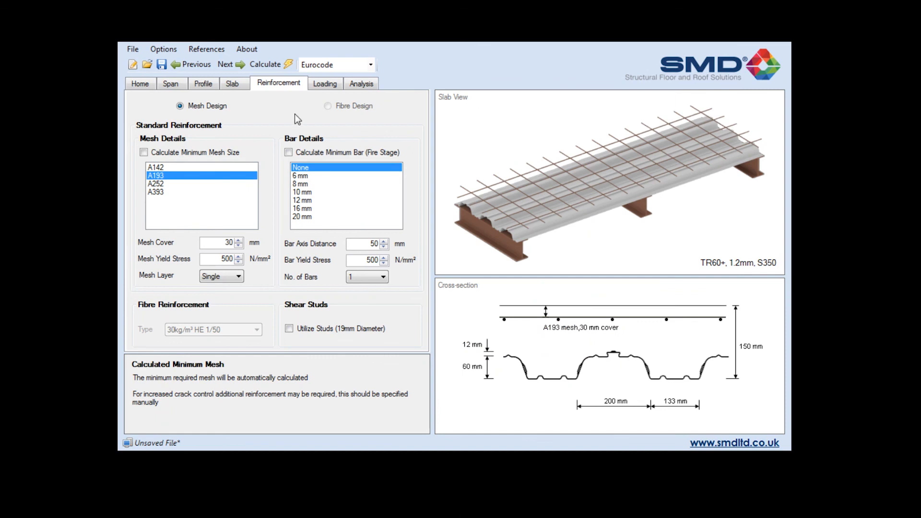
pyautogui.click(138, 85)
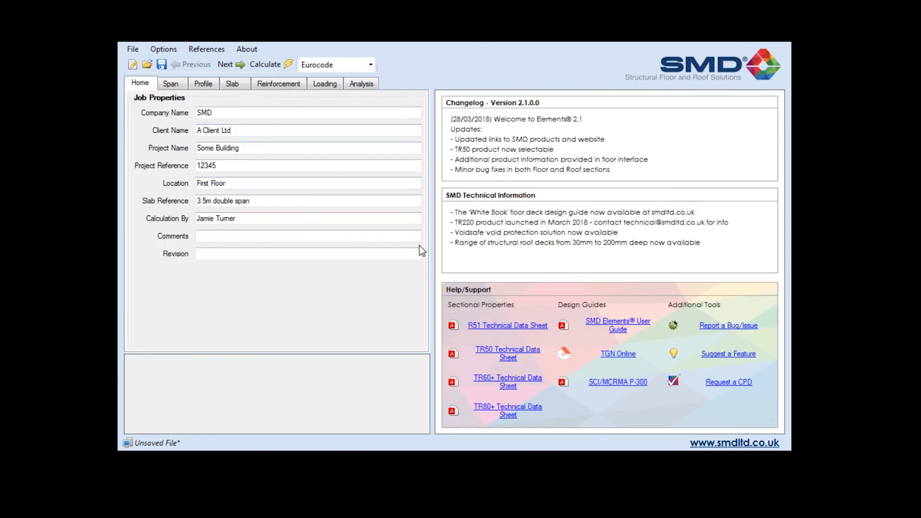